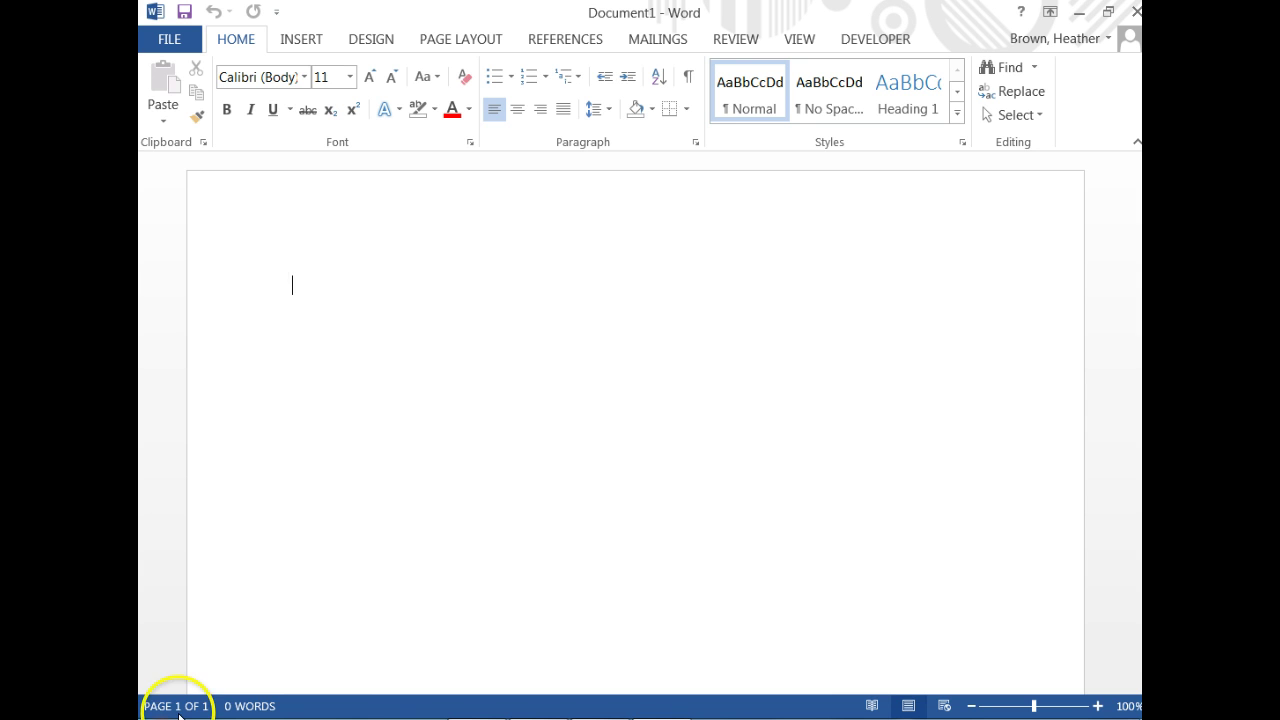
# Open Save As from the File menu and choose Browse to pick a save folder
pyautogui.click(170, 40)
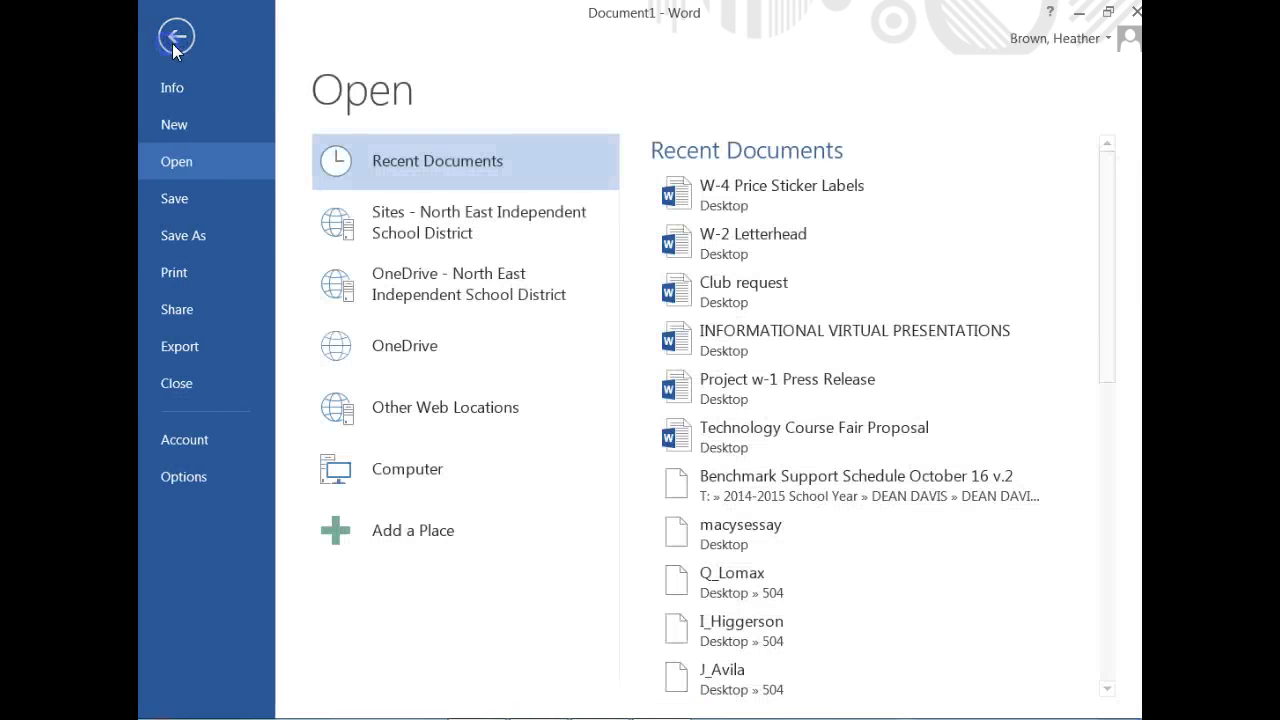
pyautogui.click(183, 235)
pyautogui.click(705, 327)
pyautogui.click(706, 327)
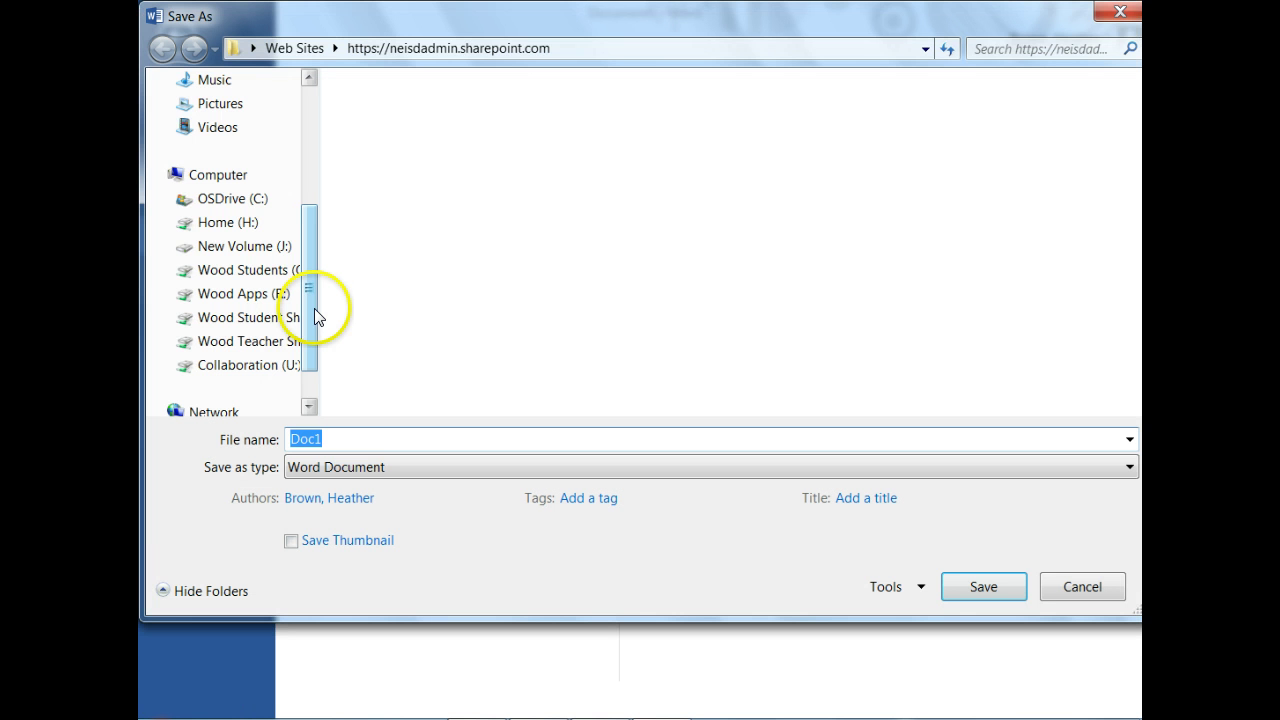
# Save the document on the Desktop as 'W-5 Business Memo', replacing the default name Doc1
pyautogui.moveTo(314, 308); pyautogui.dragTo(326, 203)
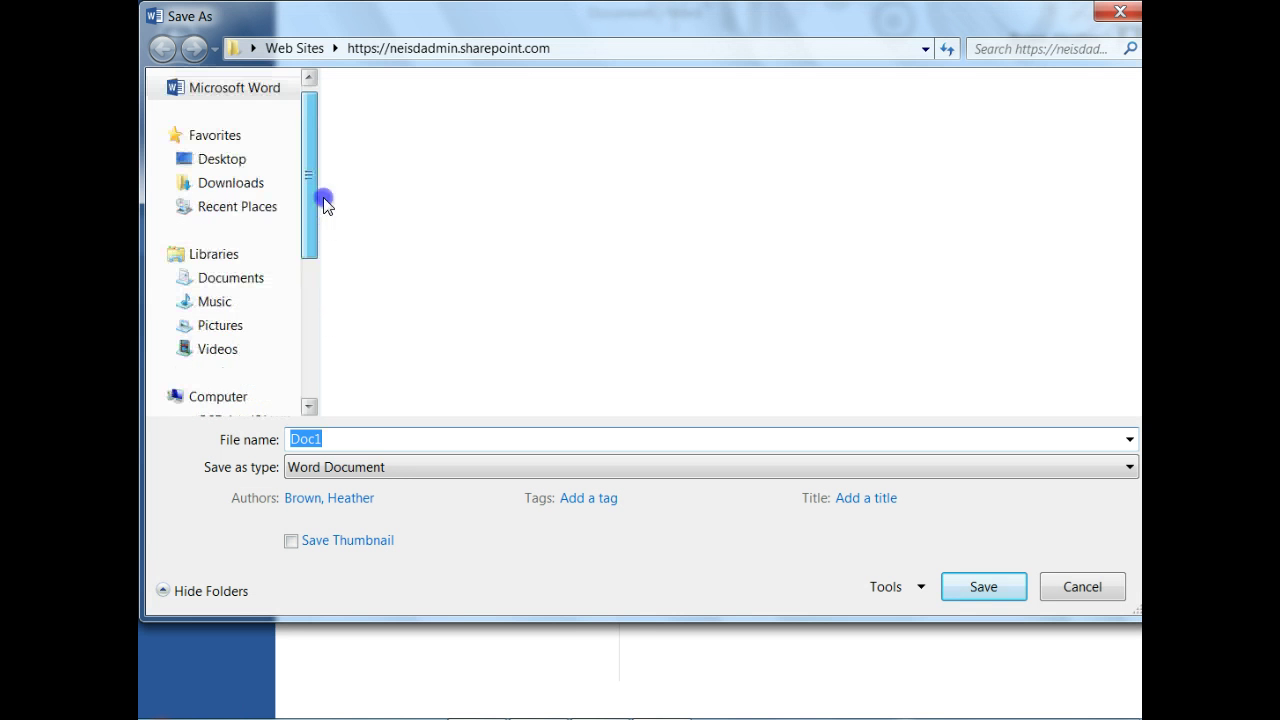
pyautogui.click(248, 168)
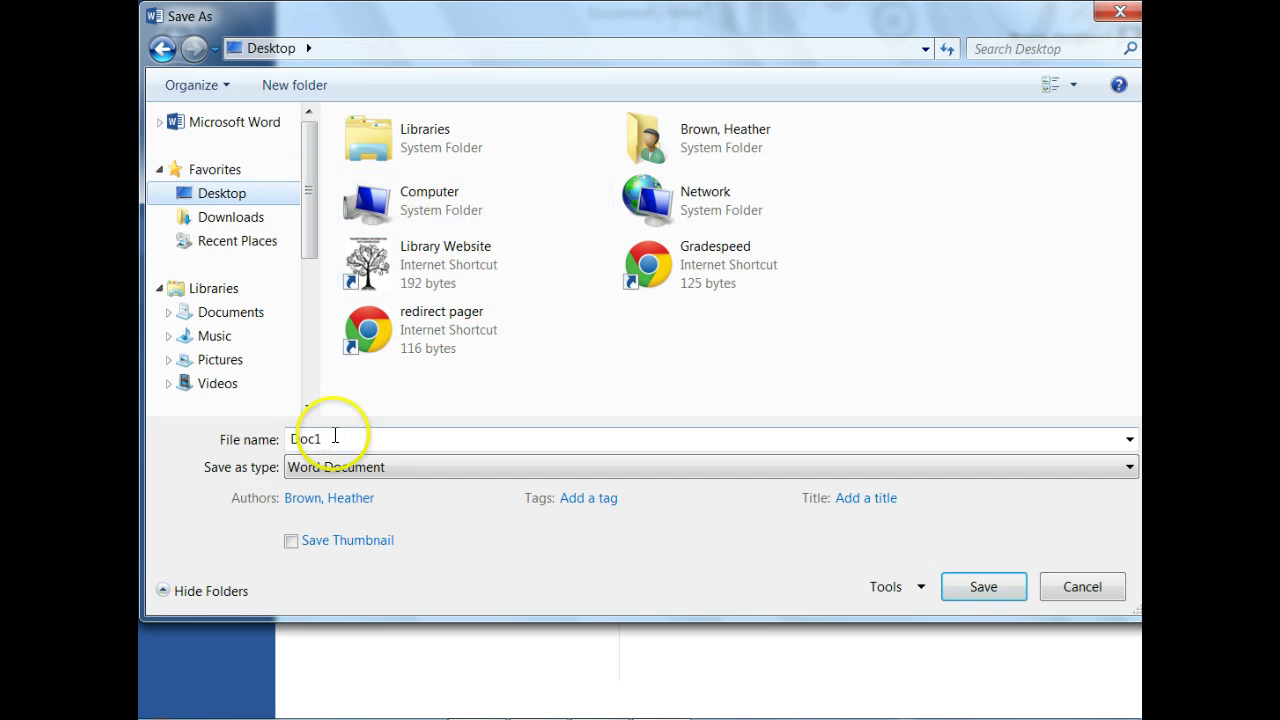
pyautogui.moveTo(335, 436); pyautogui.dragTo(280, 443)
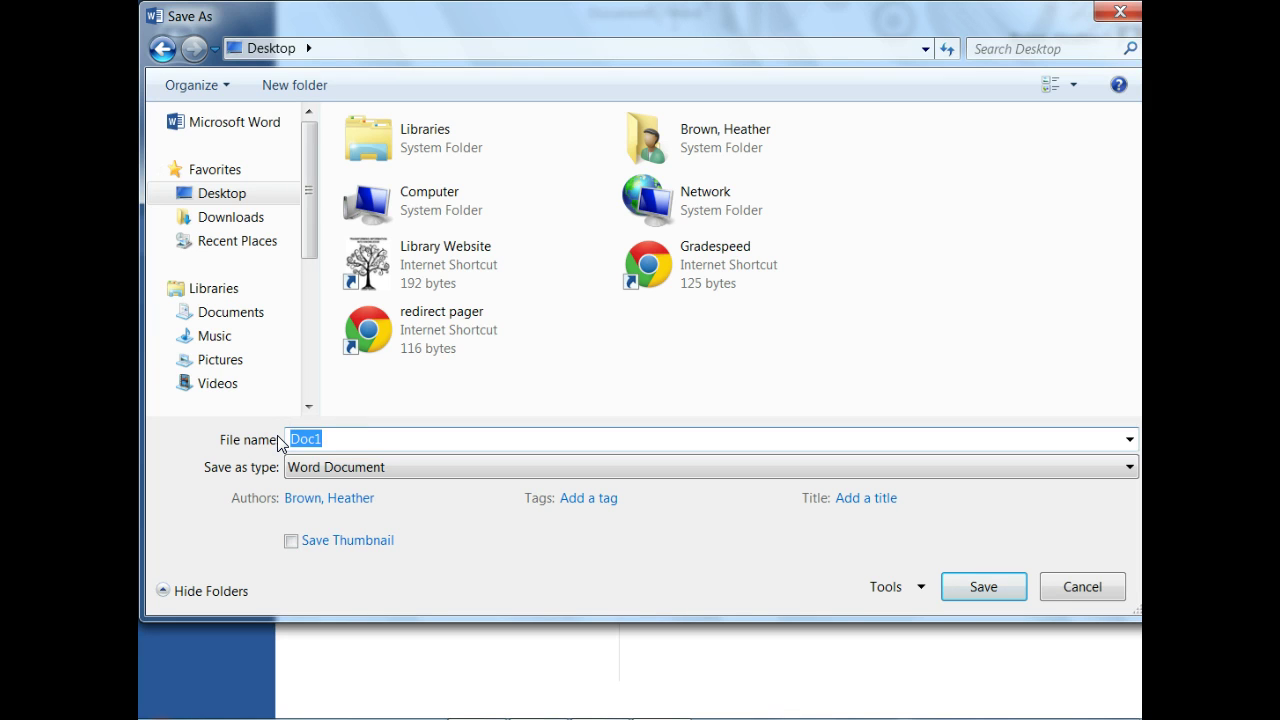
pyautogui.write('W-5 Business Memo')
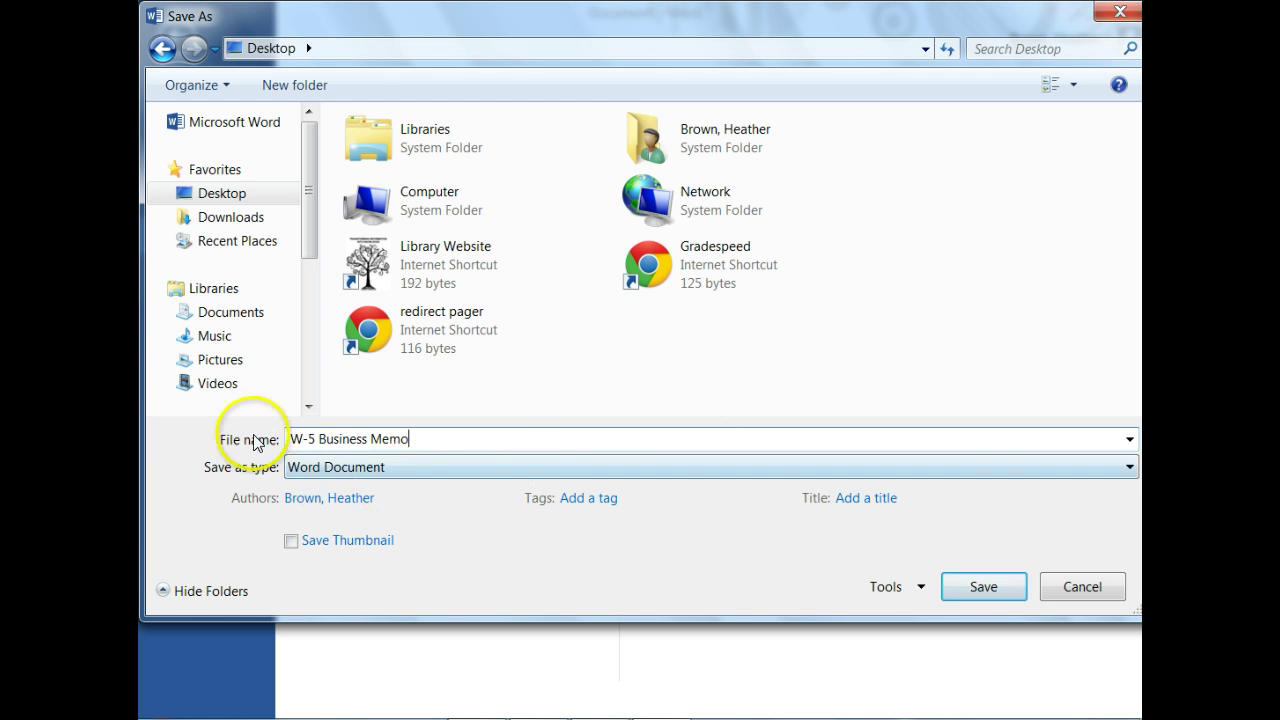
pyautogui.click(984, 587)
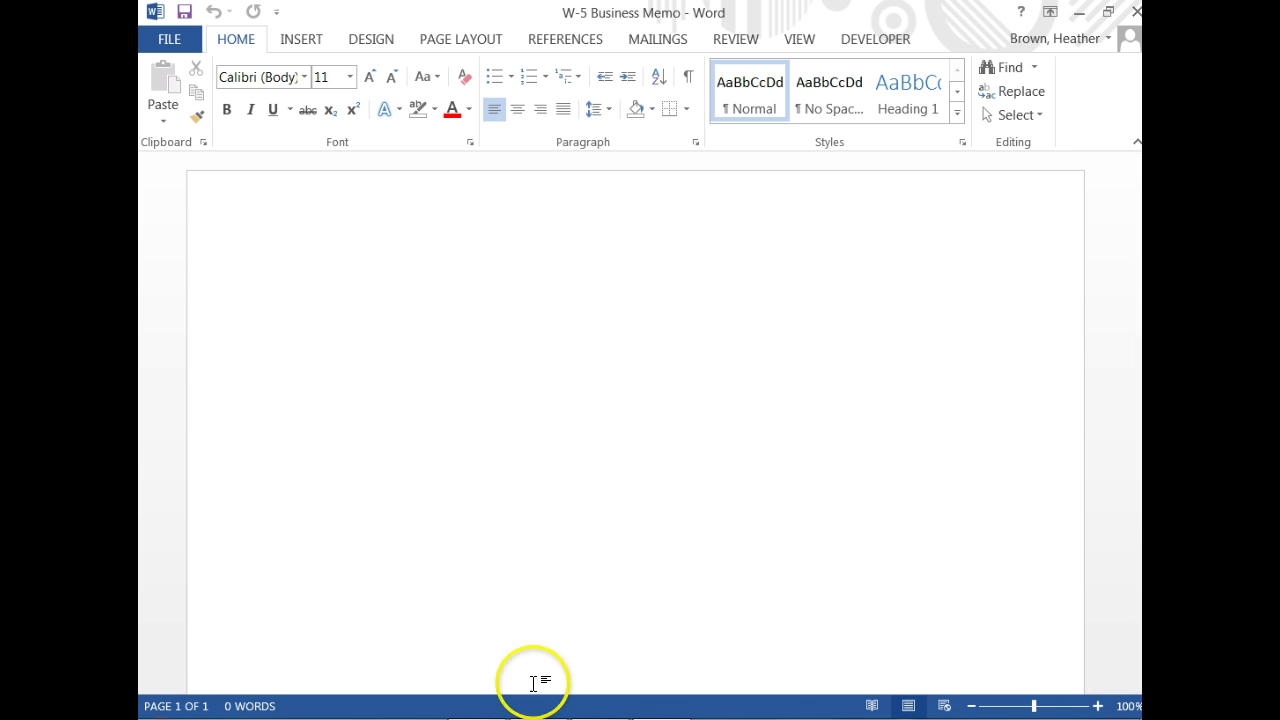
# Check the default 11 pt font size and place the insertion point in the empty memo
pyautogui.click(320, 84)
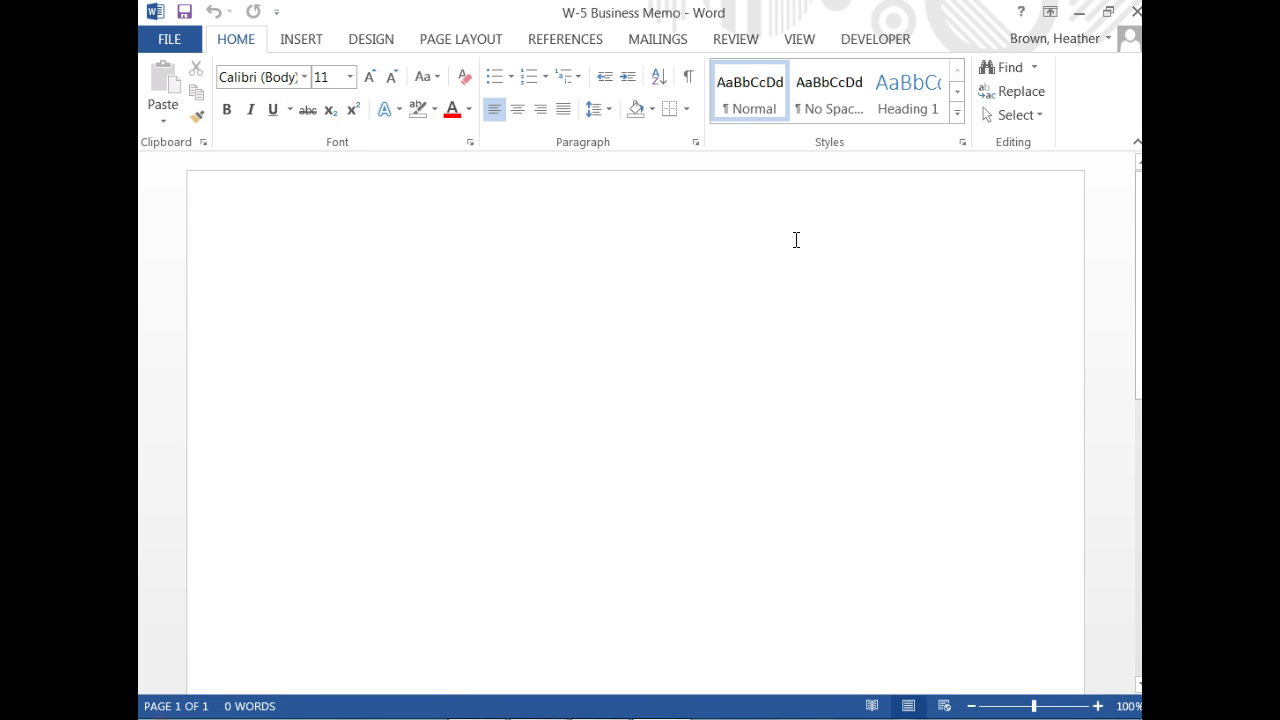
pyautogui.click(726, 231)
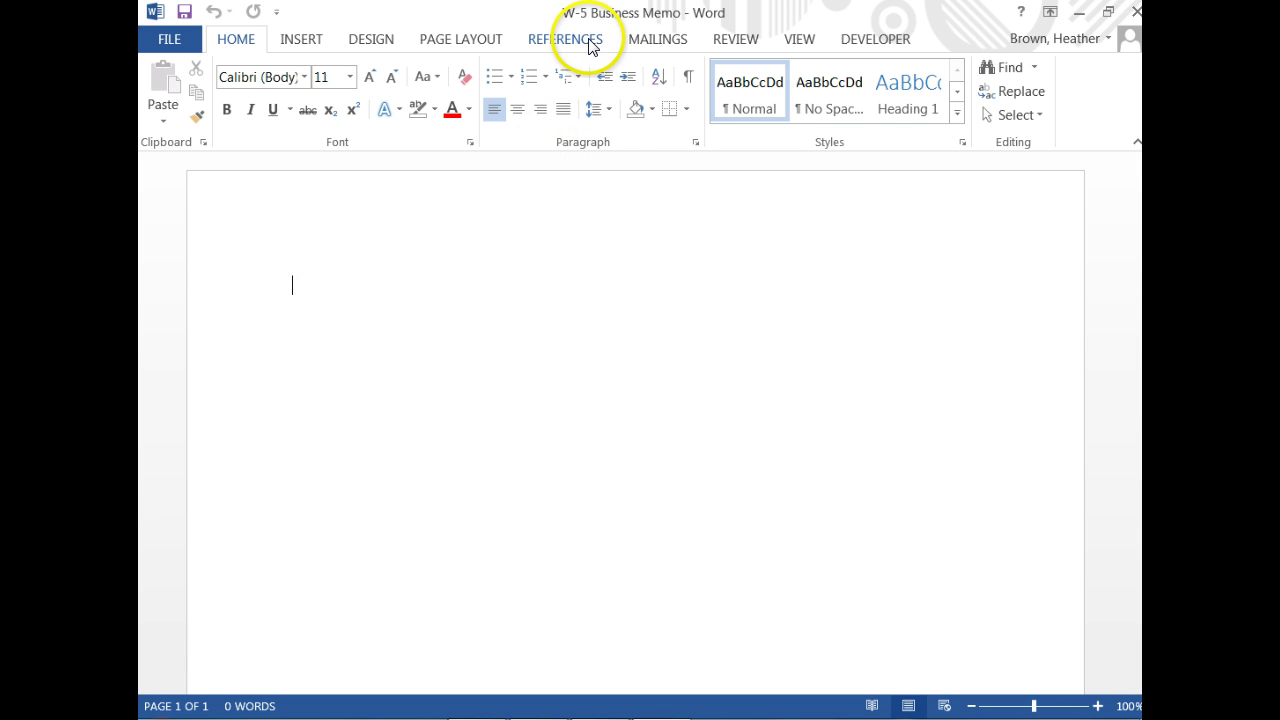
# Insert the Skateboards, Inc. Logo picture from the Desktop at the top of the page
pyautogui.click(305, 40)
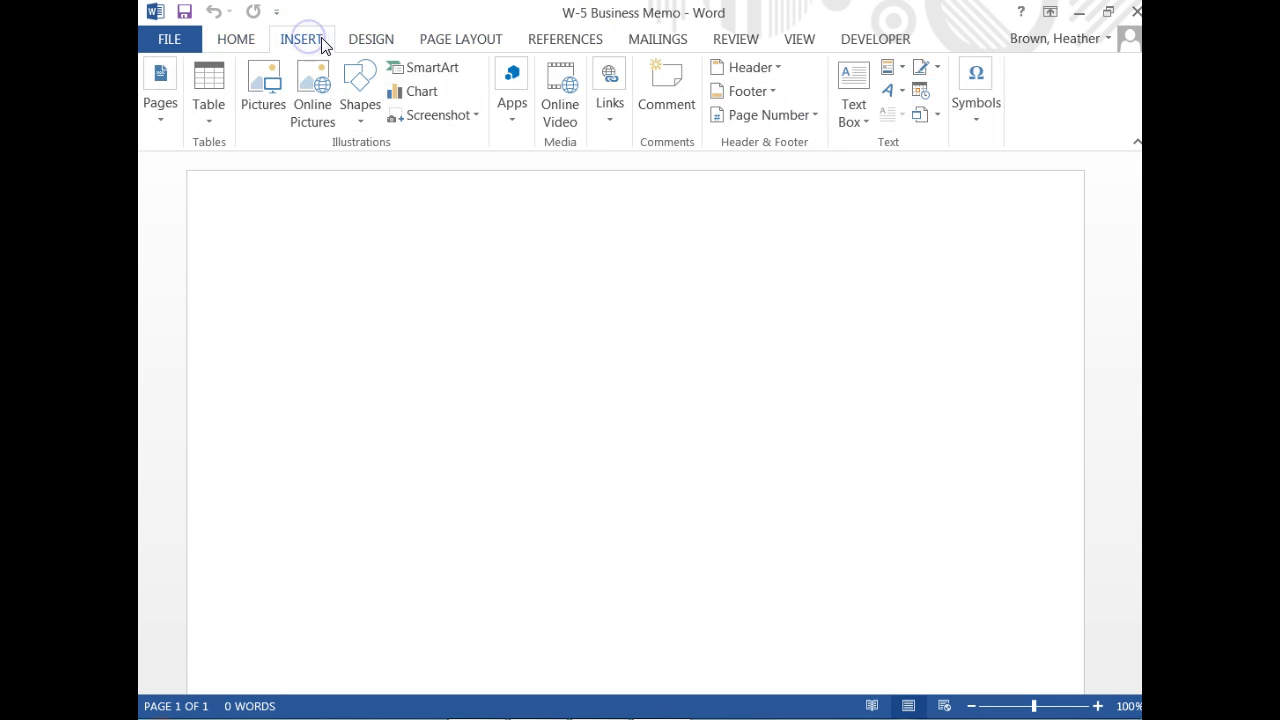
pyautogui.click(263, 91)
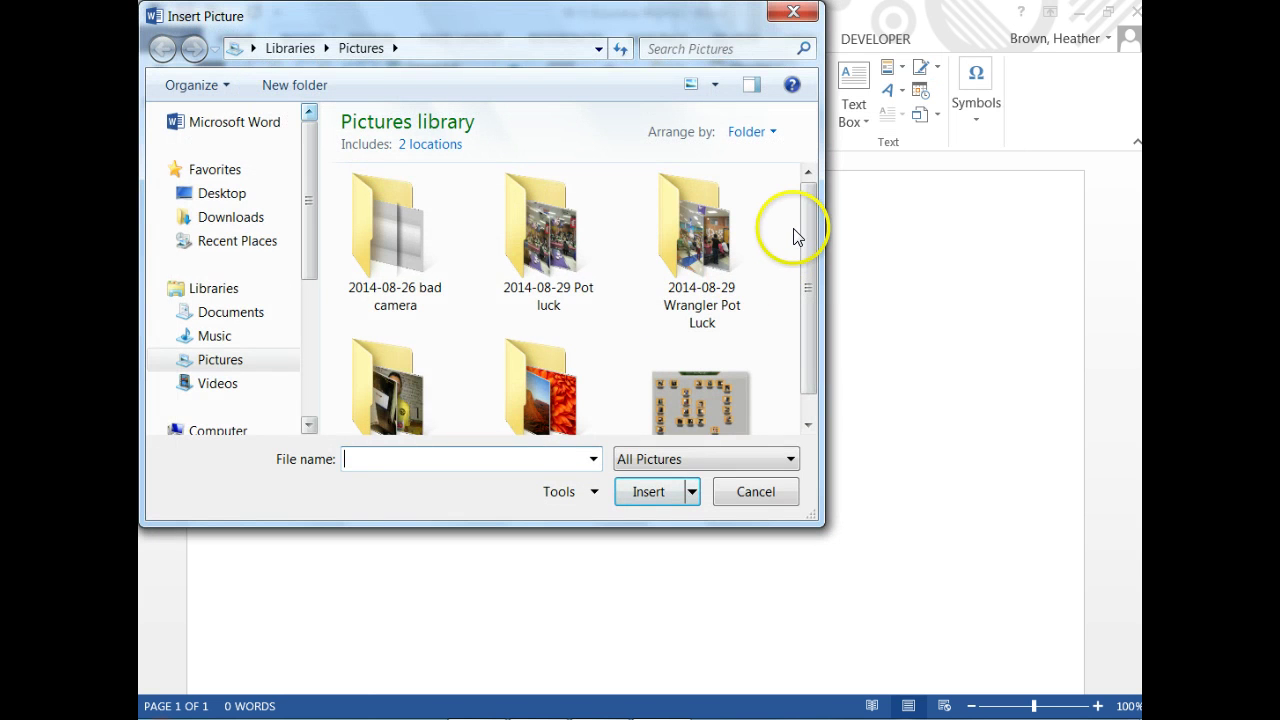
pyautogui.moveTo(803, 257); pyautogui.dragTo(800, 383)
pyautogui.click(222, 193)
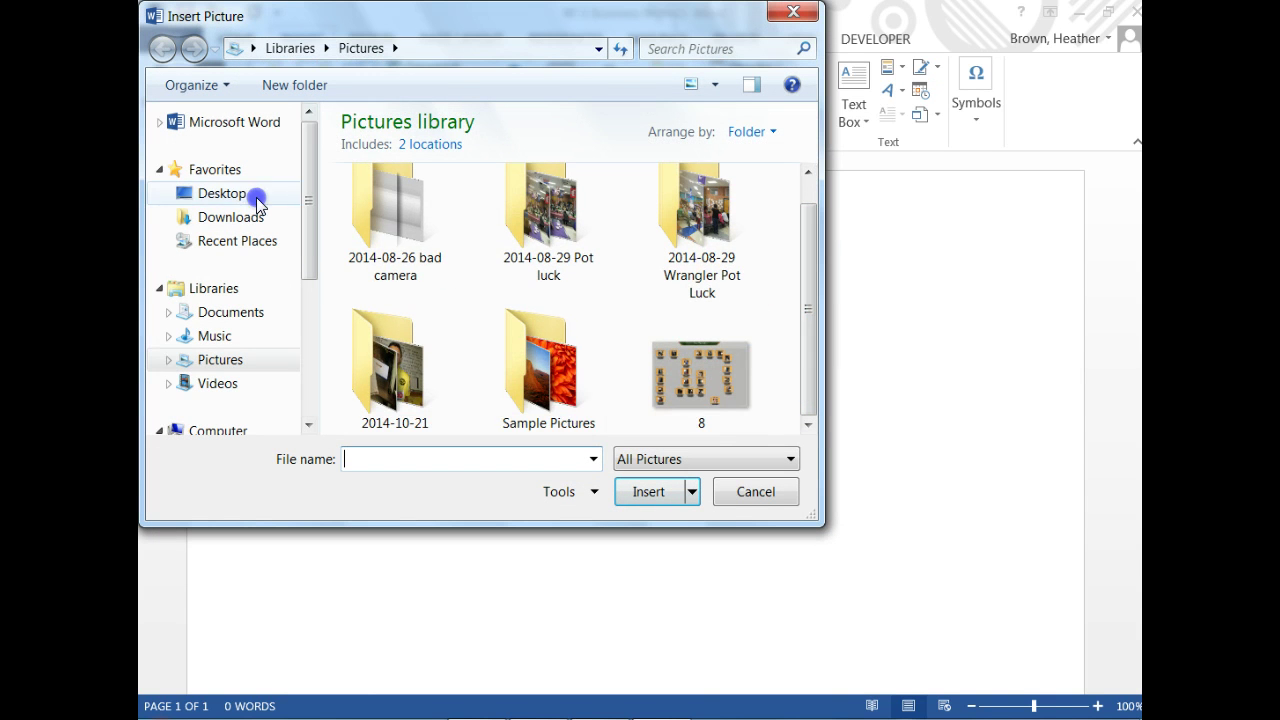
pyautogui.moveTo(808, 182); pyautogui.dragTo(803, 406)
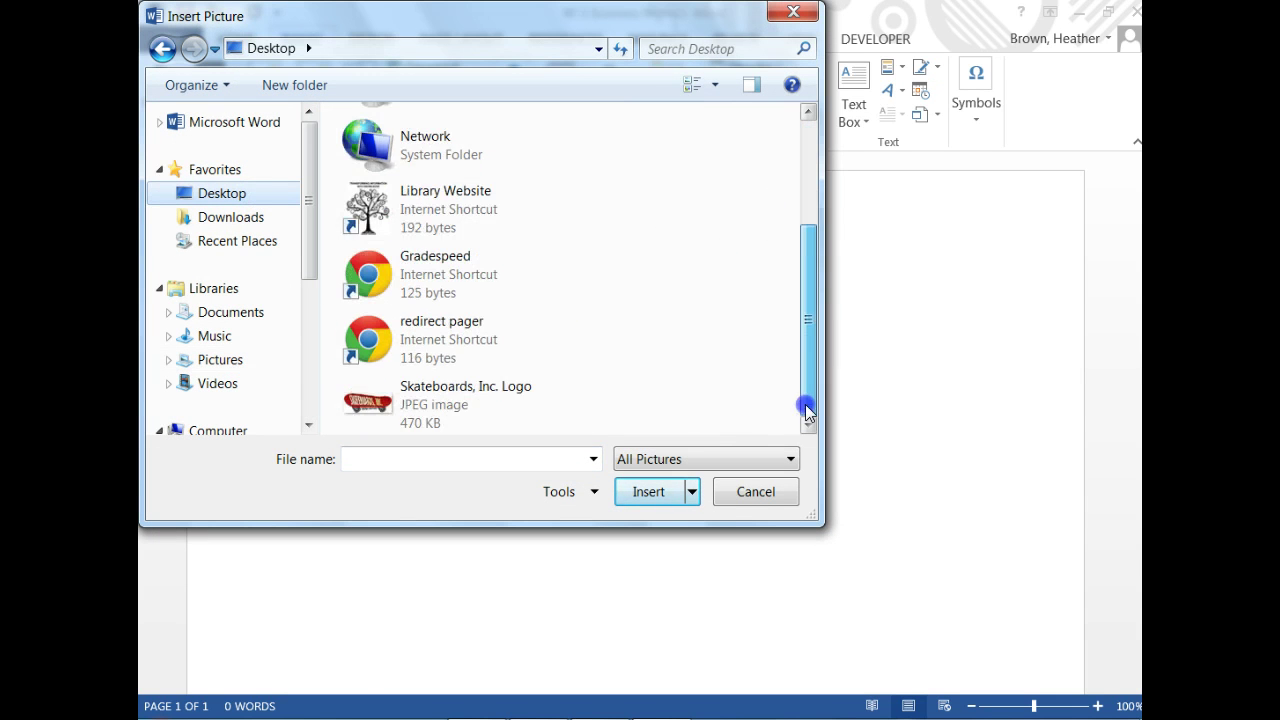
pyautogui.doubleClick(486, 391)
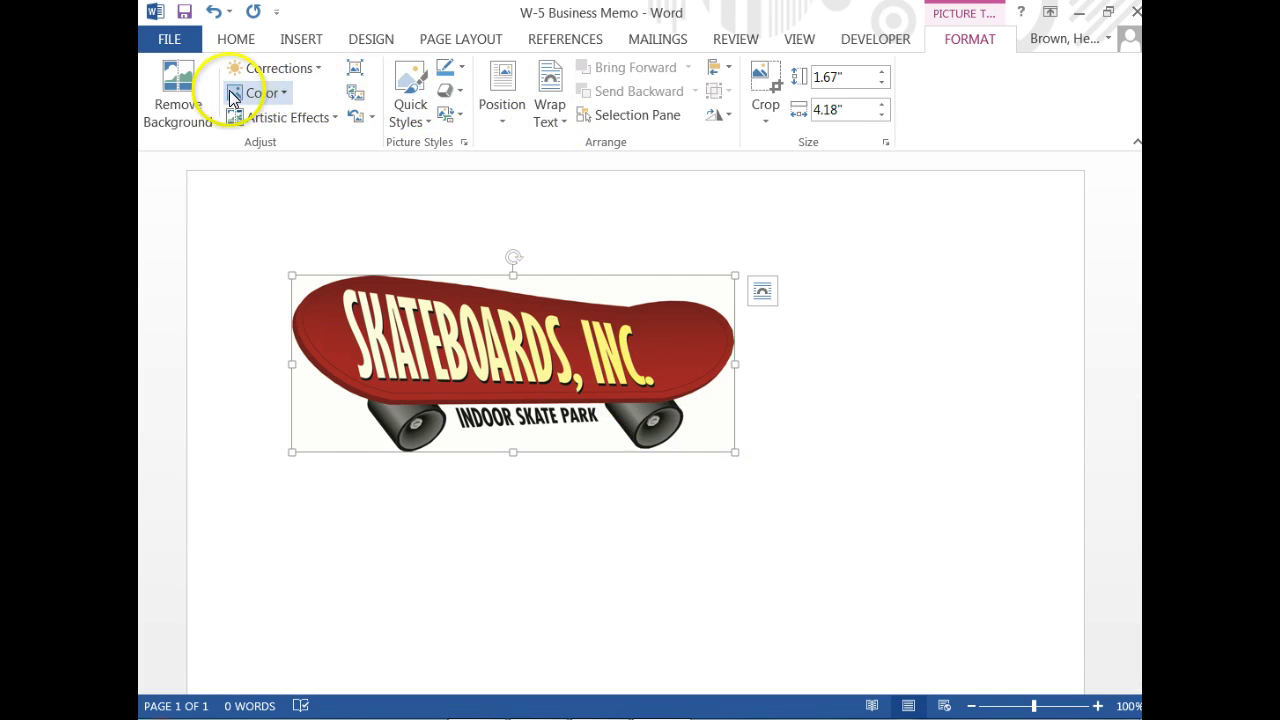
# Centre the logo, shrink it by dragging a corner handle, and place the cursor after it
pyautogui.click(234, 38)
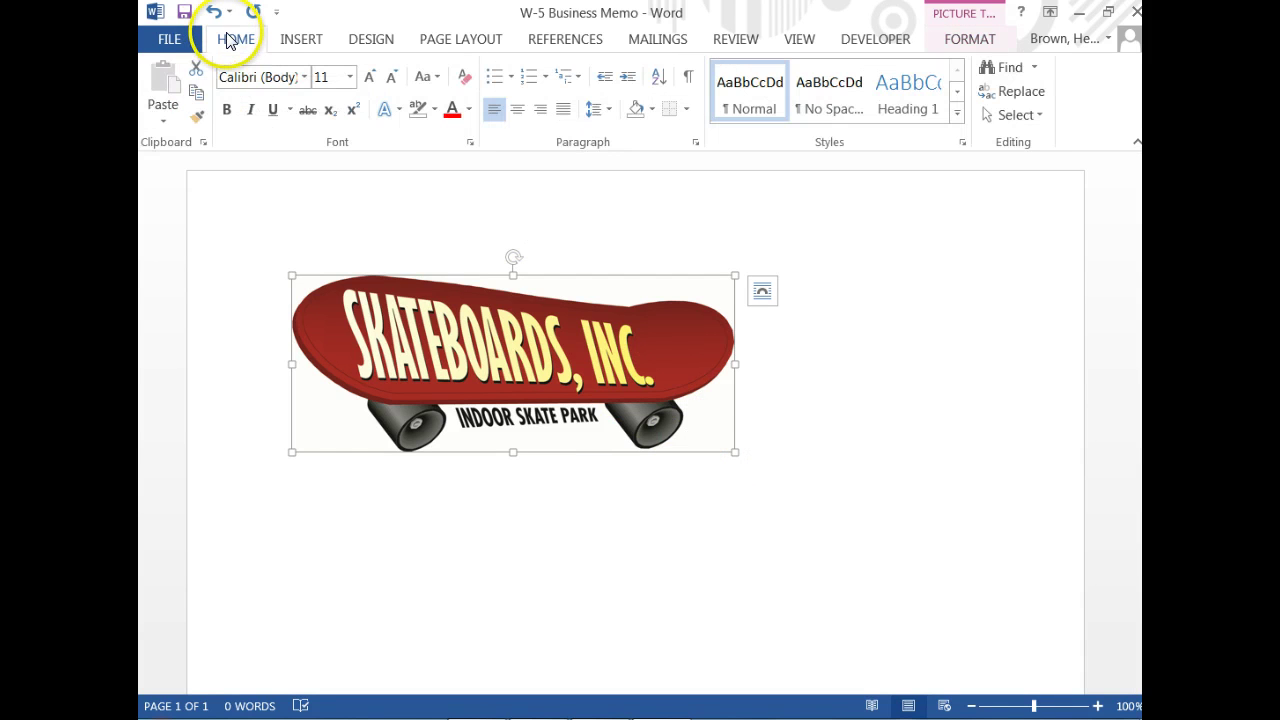
pyautogui.click(516, 109)
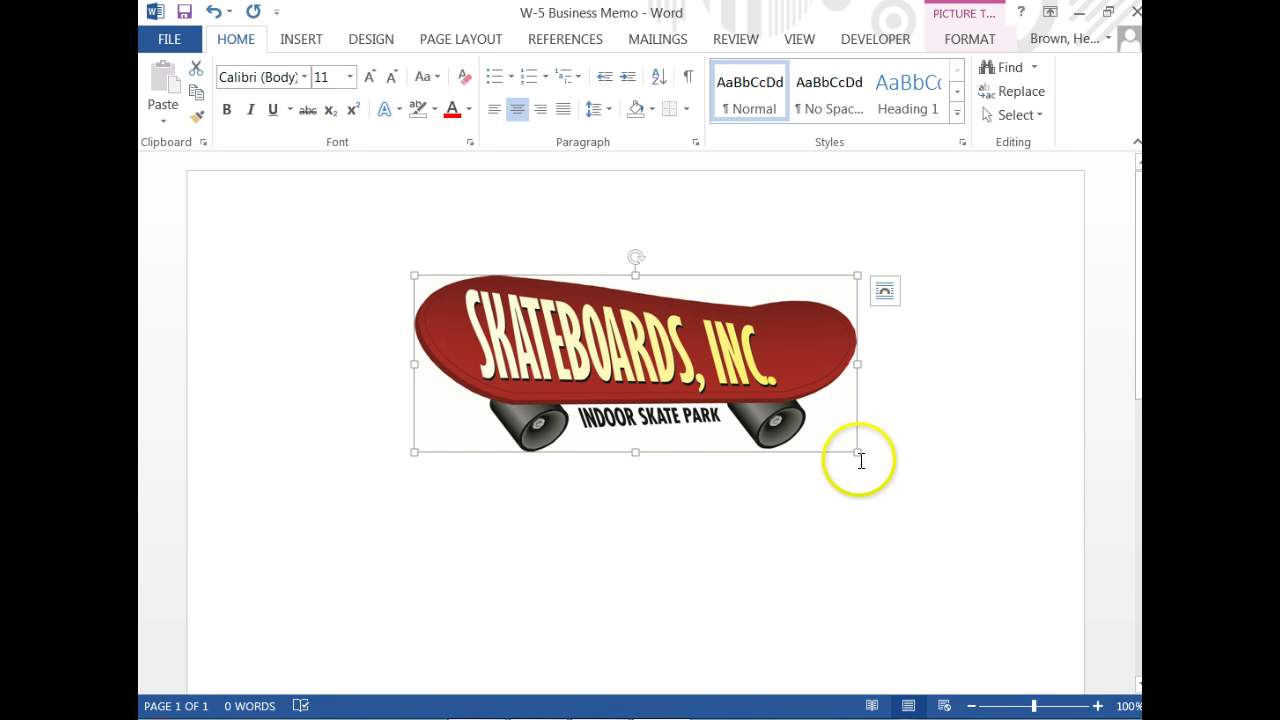
pyautogui.moveTo(857, 455); pyautogui.dragTo(745, 330)
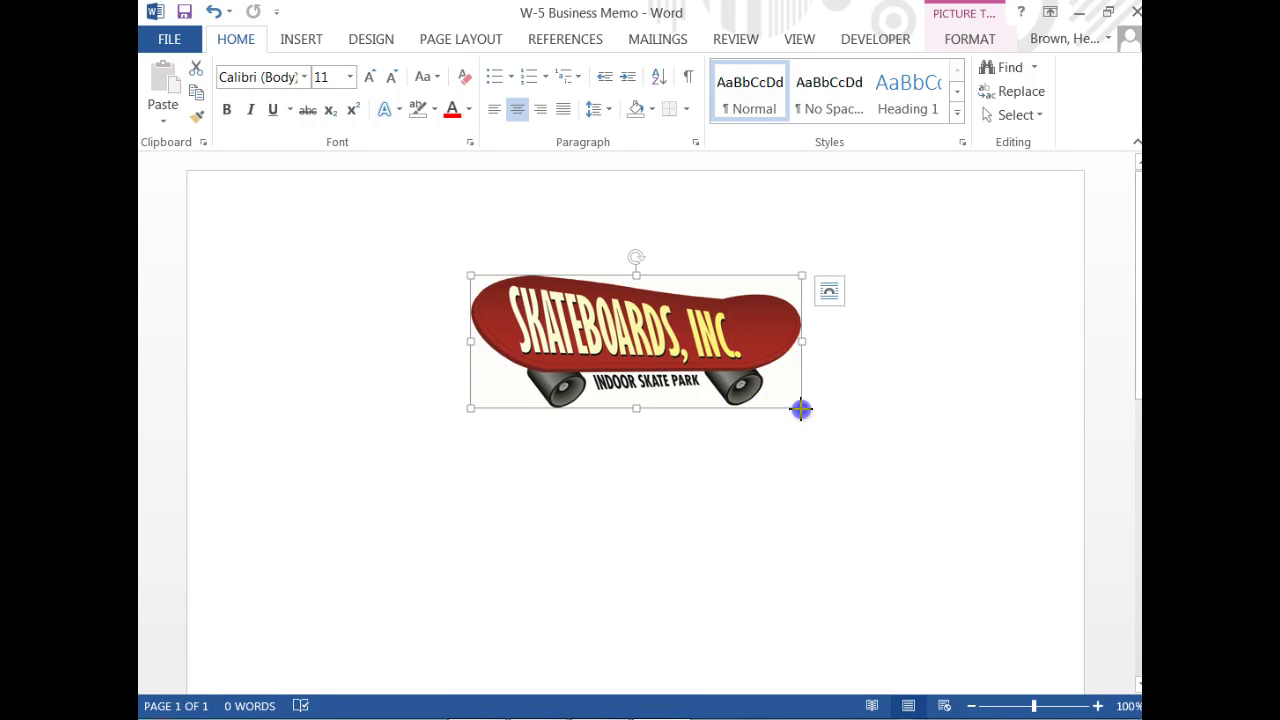
pyautogui.moveTo(803, 409); pyautogui.dragTo(673, 300)
pyautogui.click(771, 363)
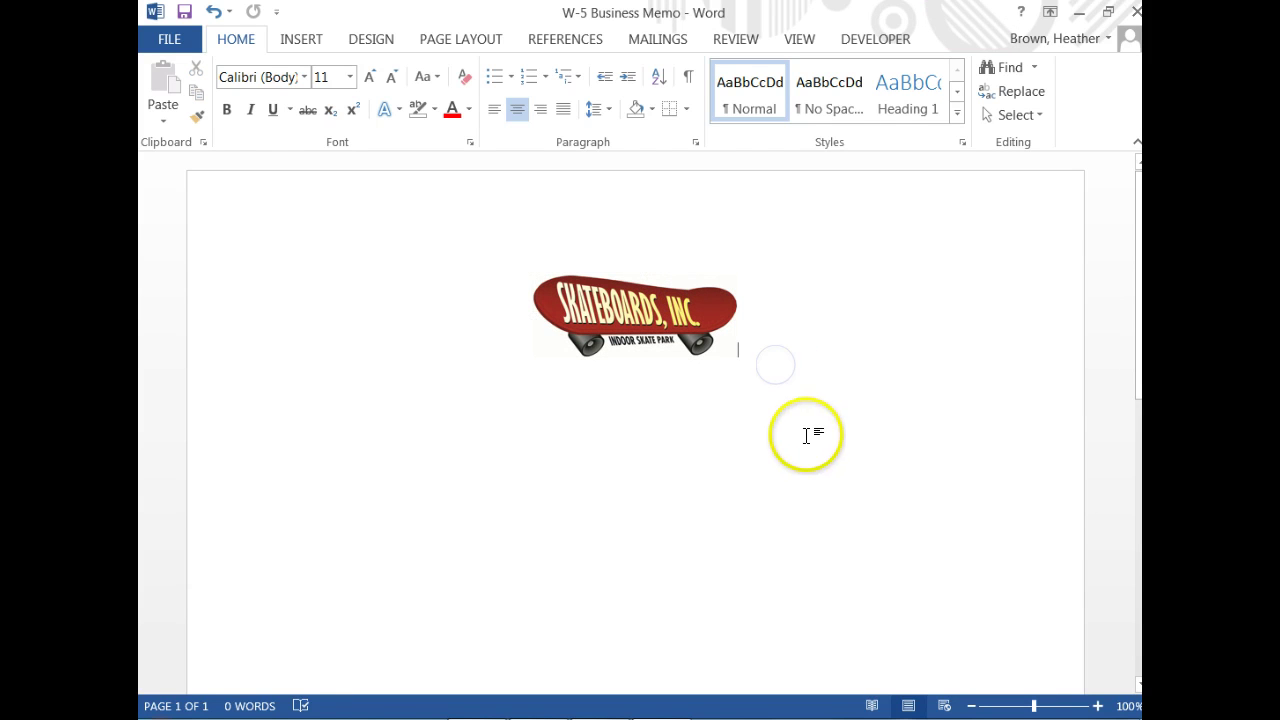
pyautogui.click(735, 623)
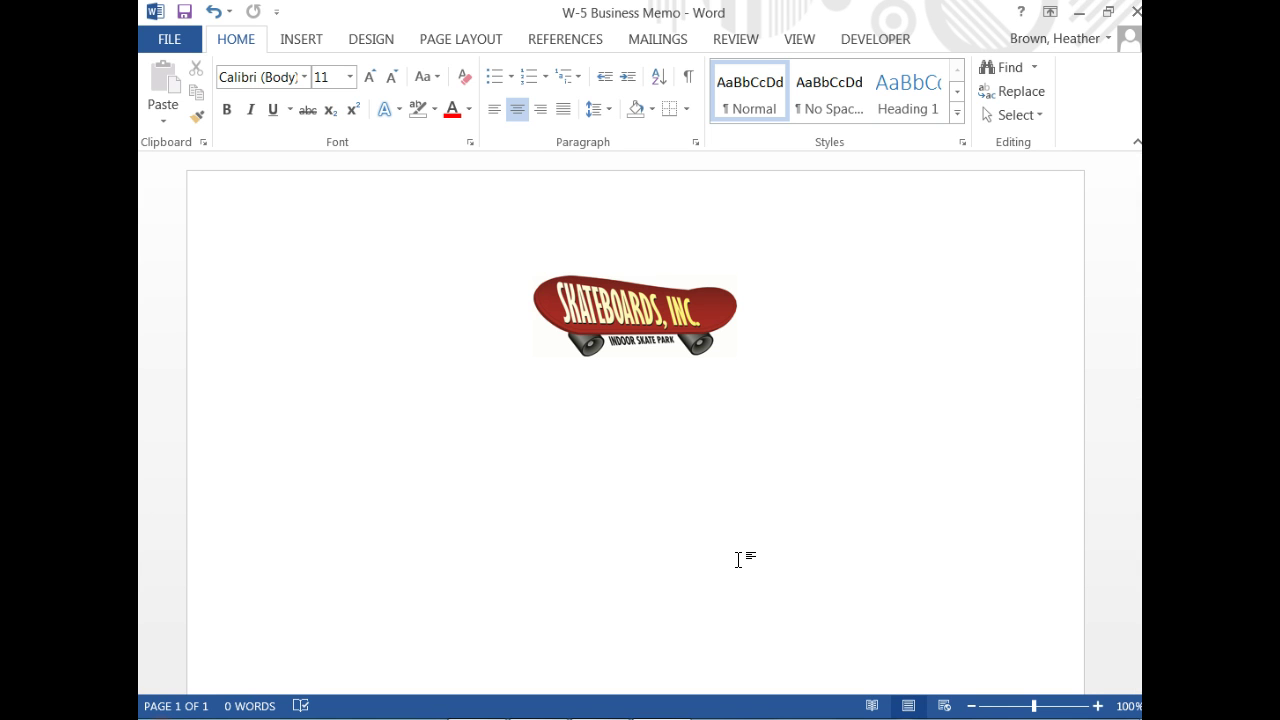
# Add blank lines below the logo and type the centred heading 'M E M O R A N D U M'
pyautogui.press('Return')
pyautogui.press('Return')
pyautogui.press('Return')
pyautogui.press('Return')
pyautogui.write('M E M O R A N D')
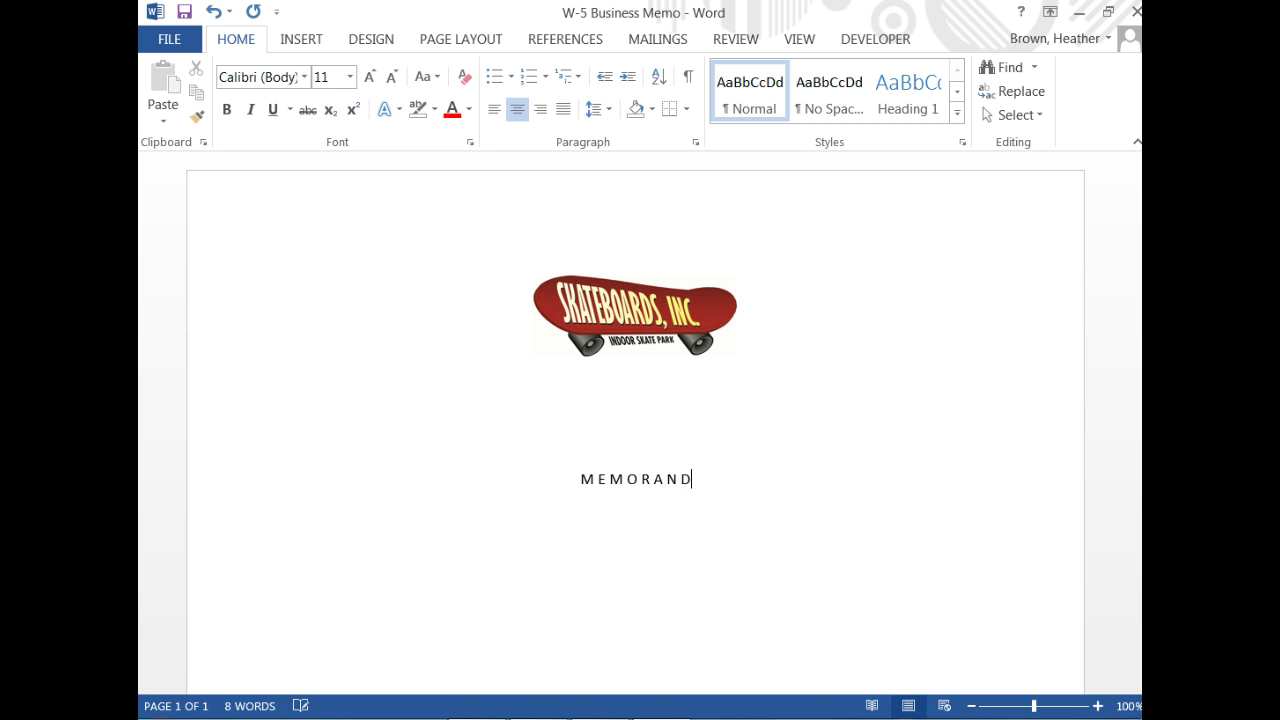
pyautogui.write(' U M')
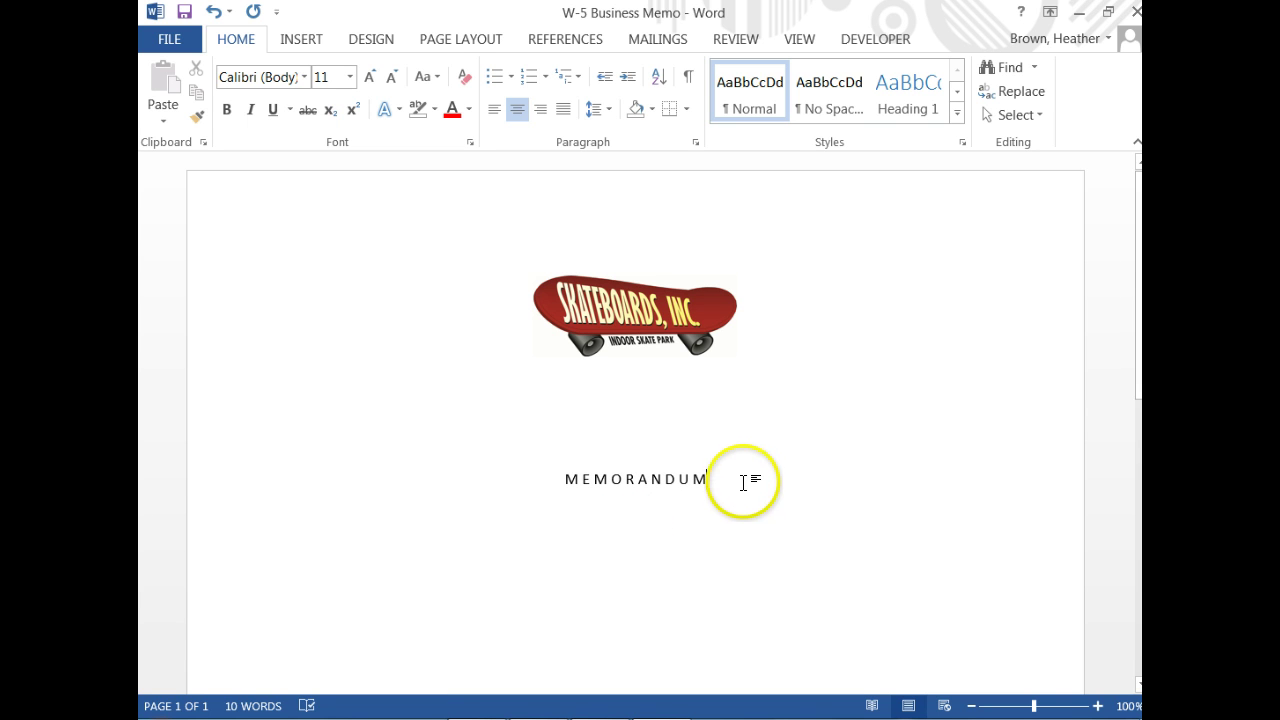
# Bold the 'M E M O R A N D U M' heading and add blank lines beneath it
pyautogui.moveTo(718, 479); pyautogui.dragTo(546, 474)
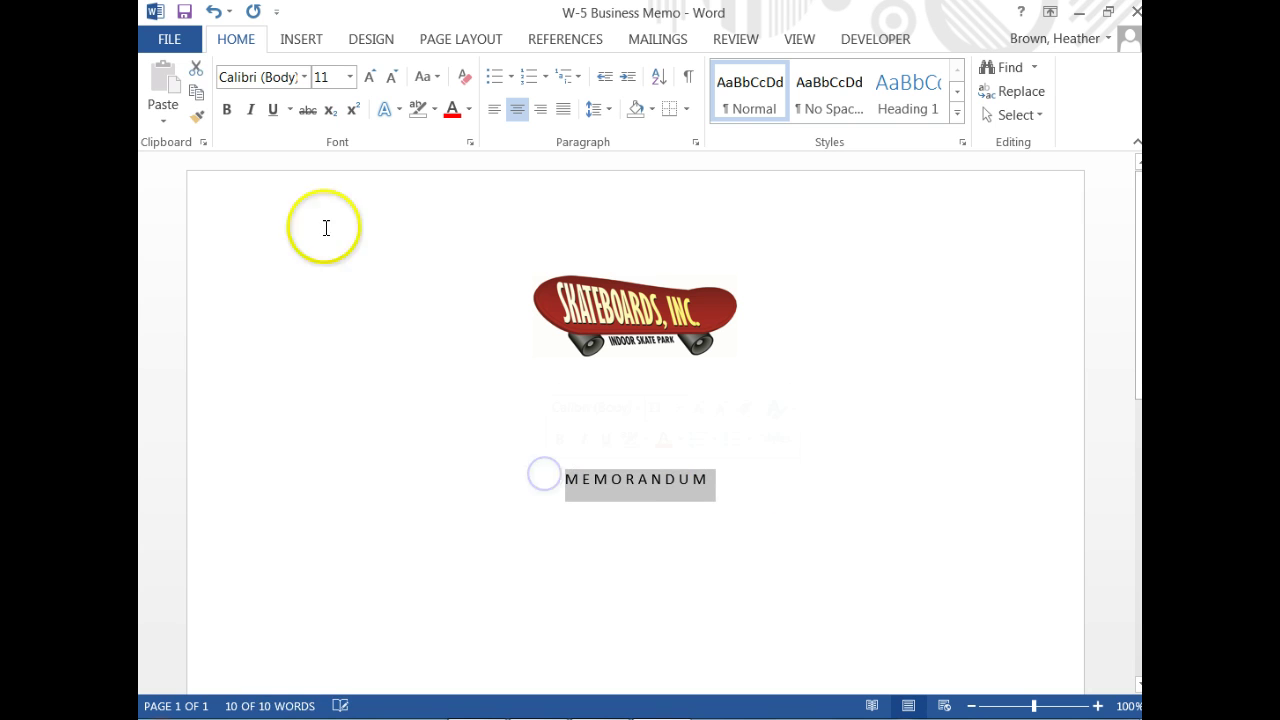
pyautogui.click(226, 109)
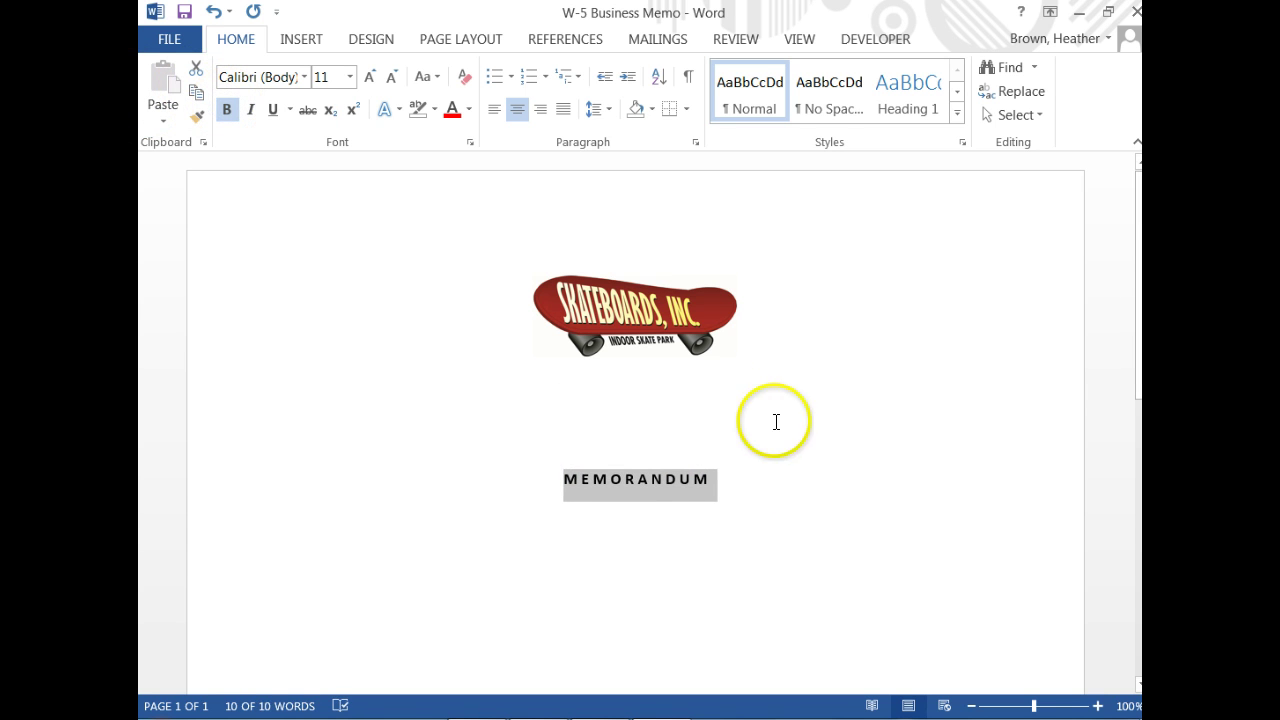
pyautogui.click(763, 464)
pyautogui.click(717, 486)
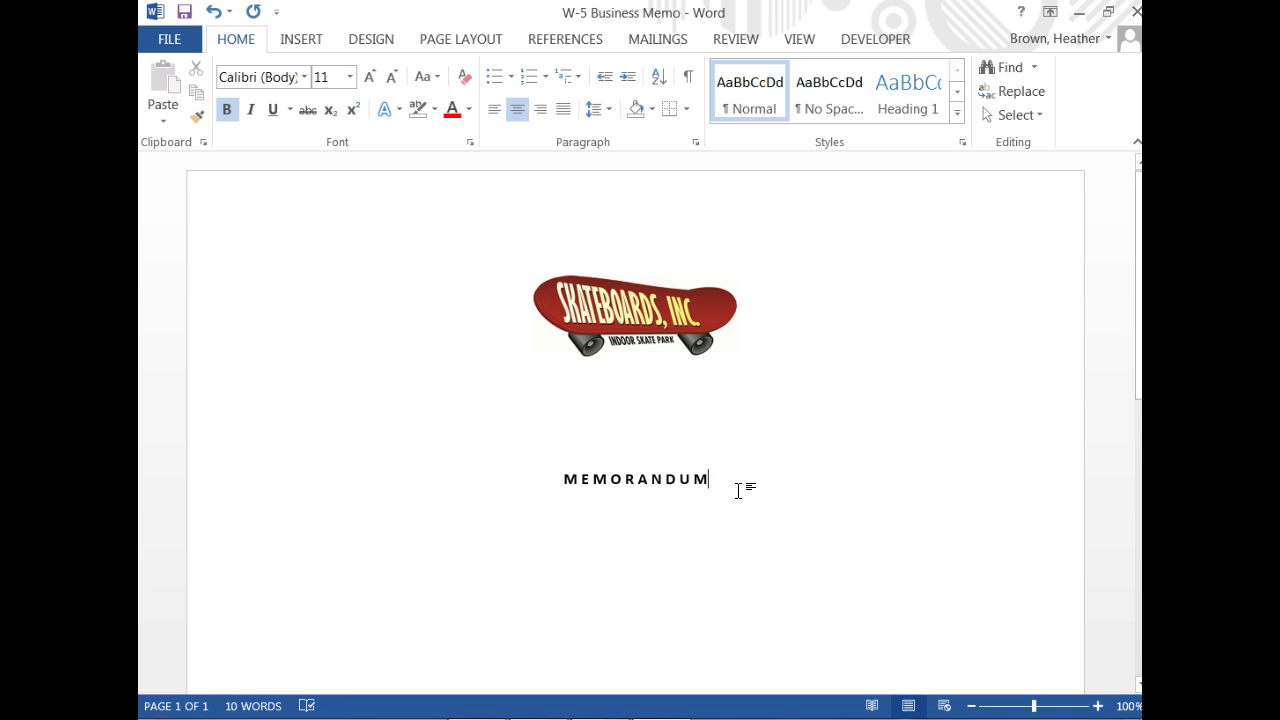
pyautogui.press('Return')
pyautogui.press('Return')
pyautogui.press('Return')
pyautogui.press('Return')
# Left-align the blank line under the heading and set its line spacing to 2.0
pyautogui.click(496, 110)
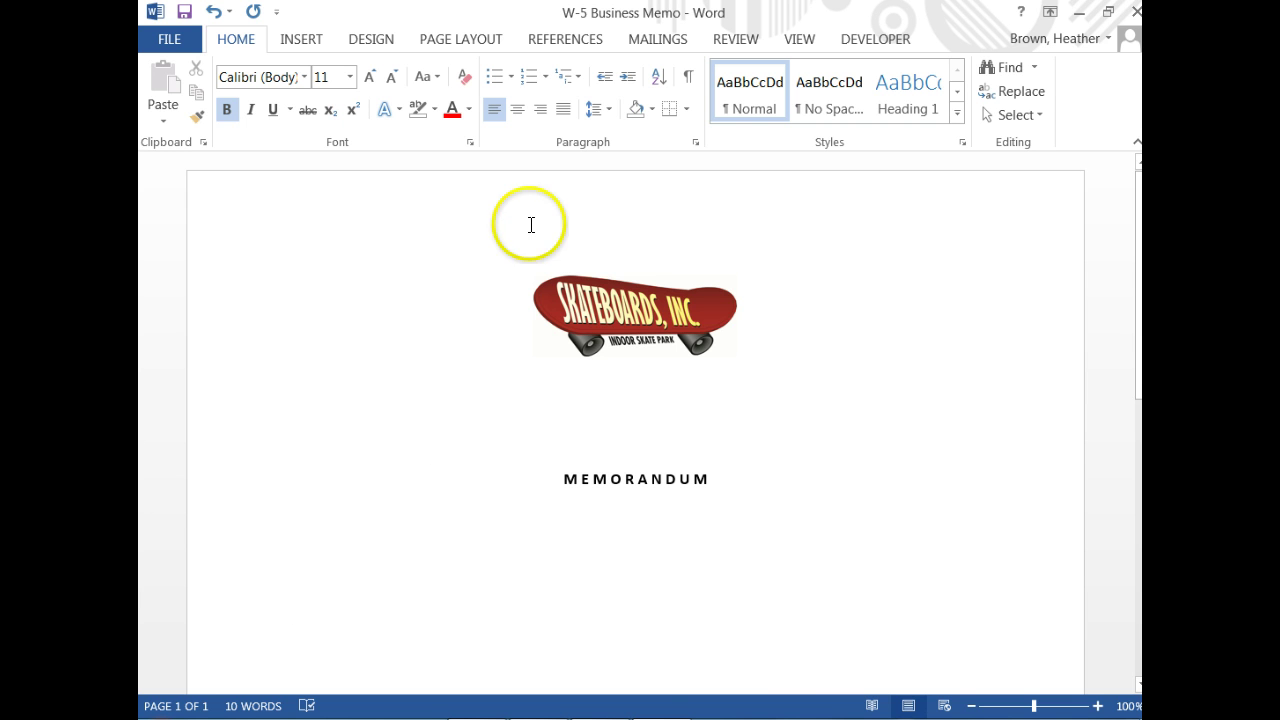
pyautogui.click(601, 113)
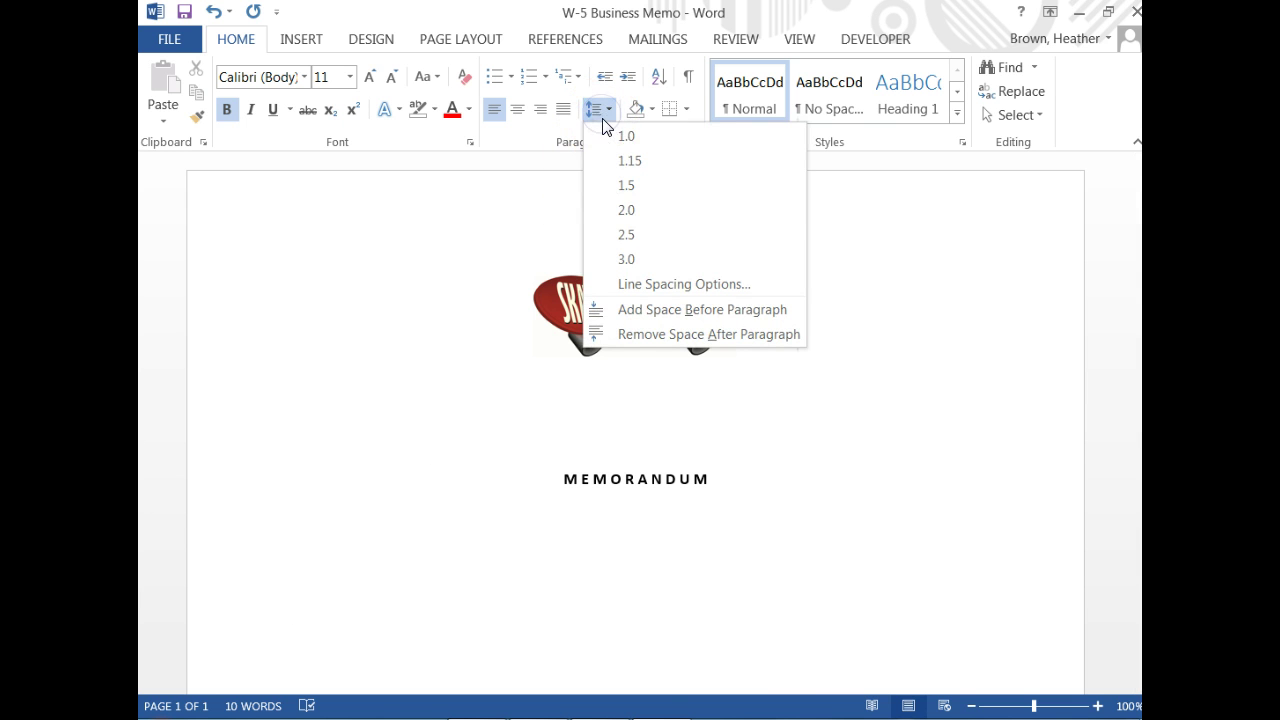
pyautogui.click(625, 209)
pyautogui.click(558, 322)
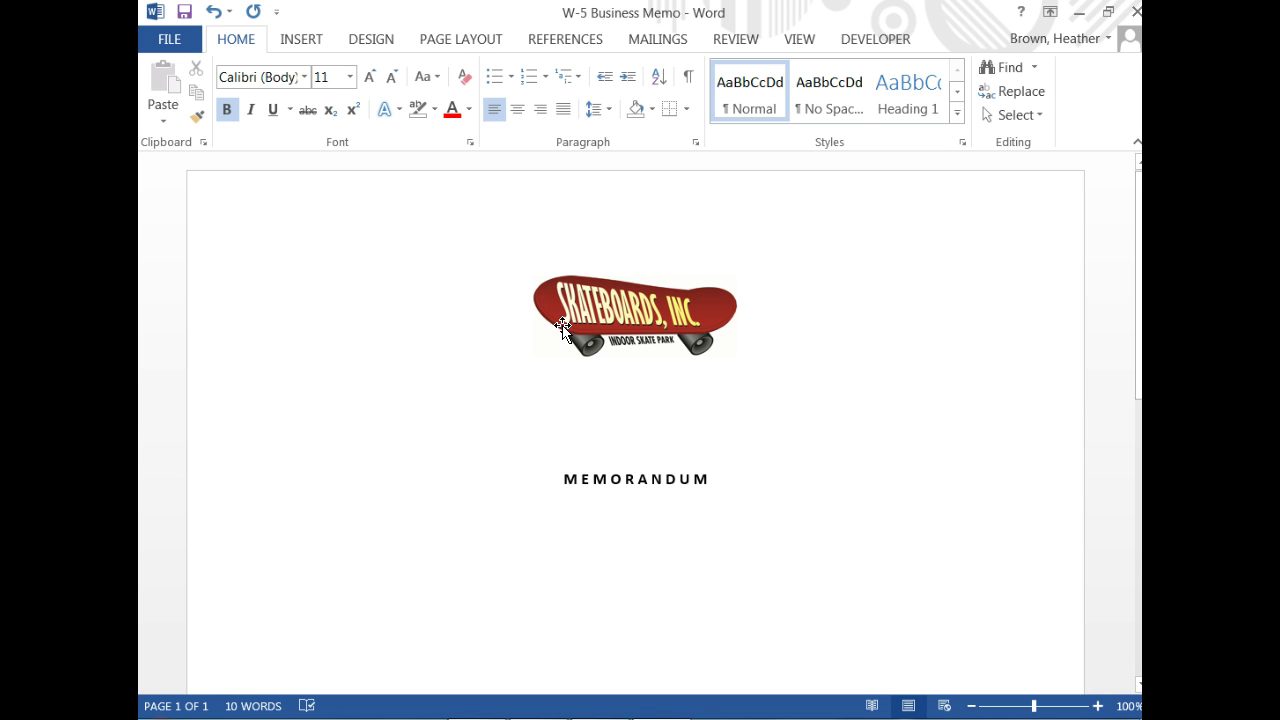
pyautogui.click(351, 491)
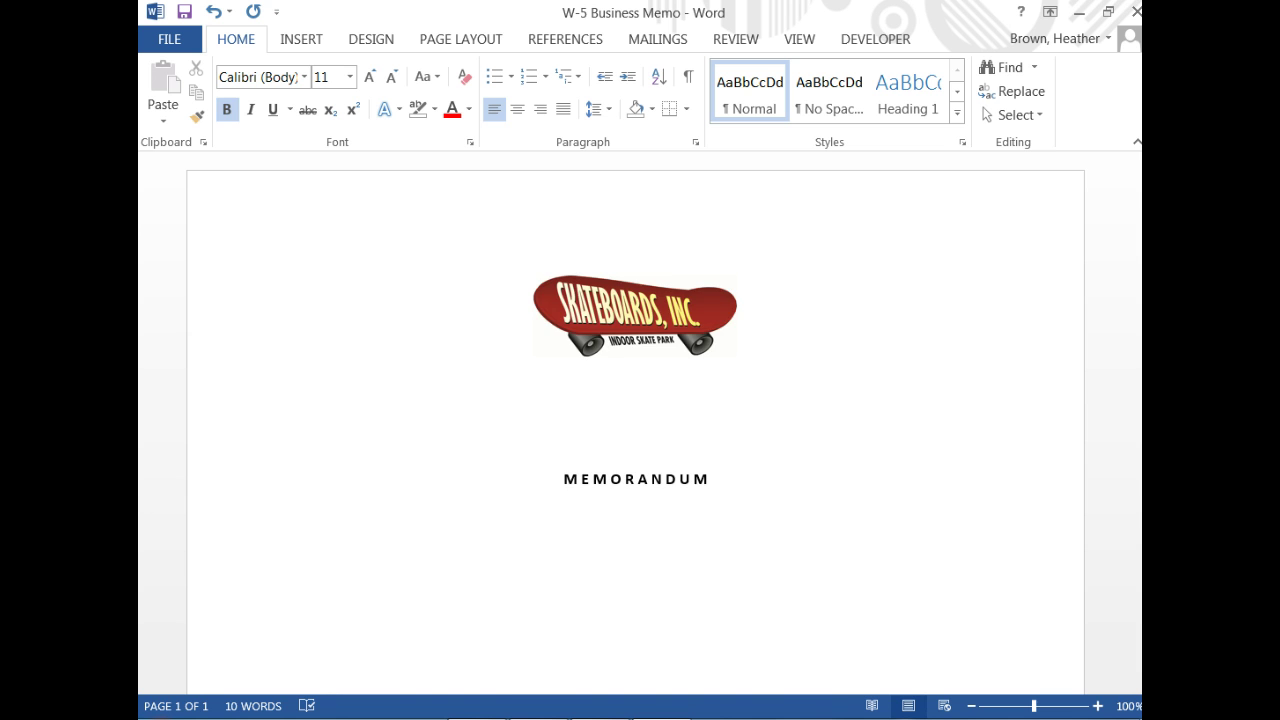
# Paste the To, From, Date and Subject block and tab each entry into one aligned column
pyautogui.write('To:\tAmy Reeve and Christine Stone, Marketing Staff  From:\tRebecca Langford, RL Marketing Director  Date:\tMay 10, 2015  Subject:\tGrand Opening Advertisement')
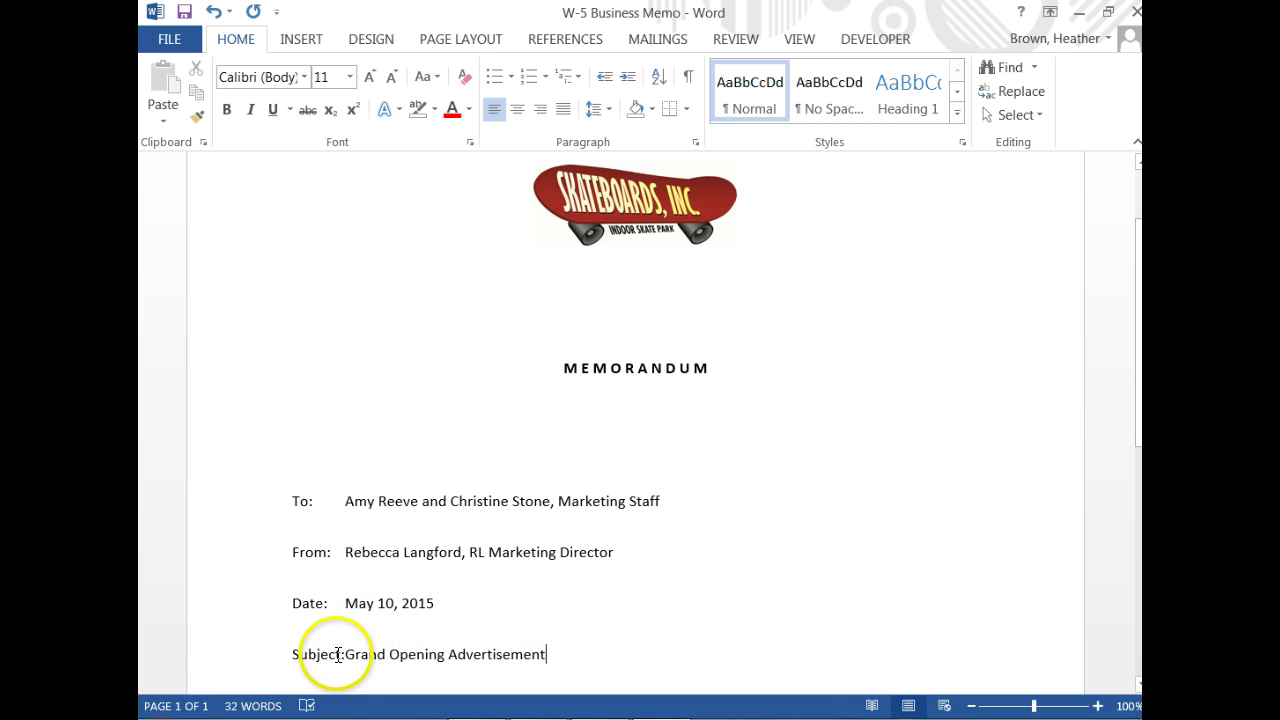
pyautogui.click(344, 501)
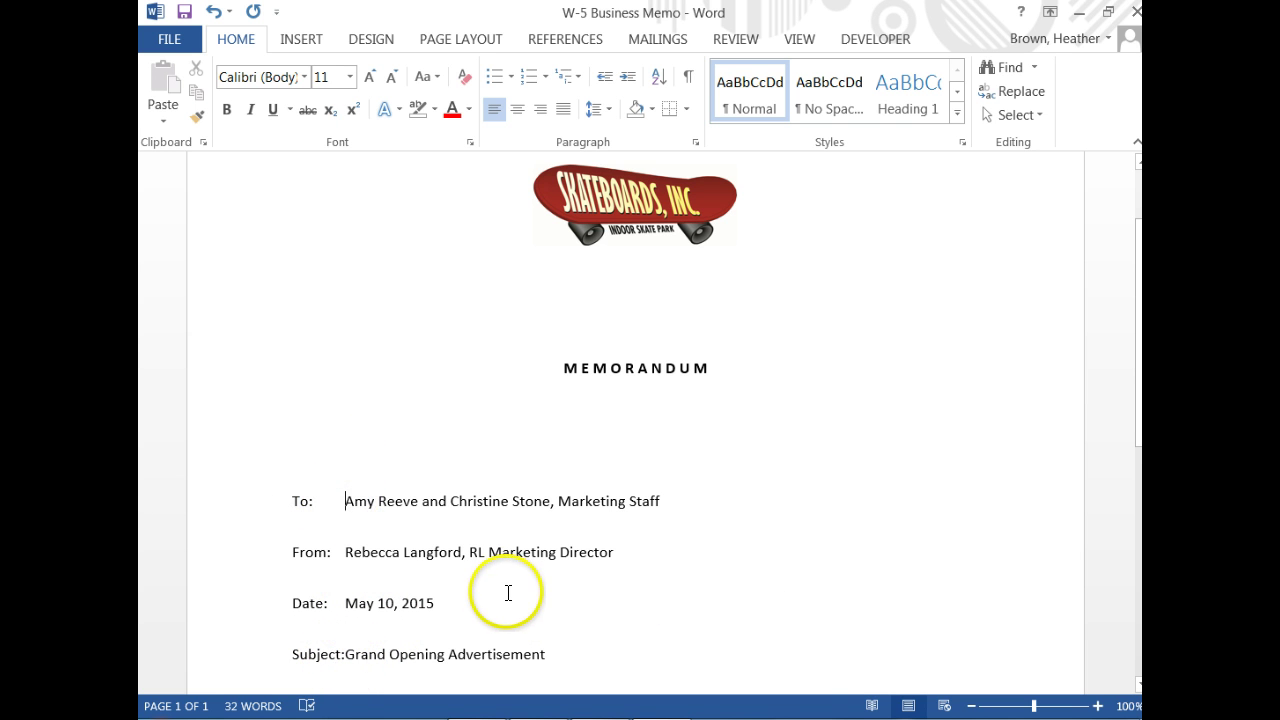
pyautogui.press('Tab')
pyautogui.click(344, 552)
pyautogui.press('Tab')
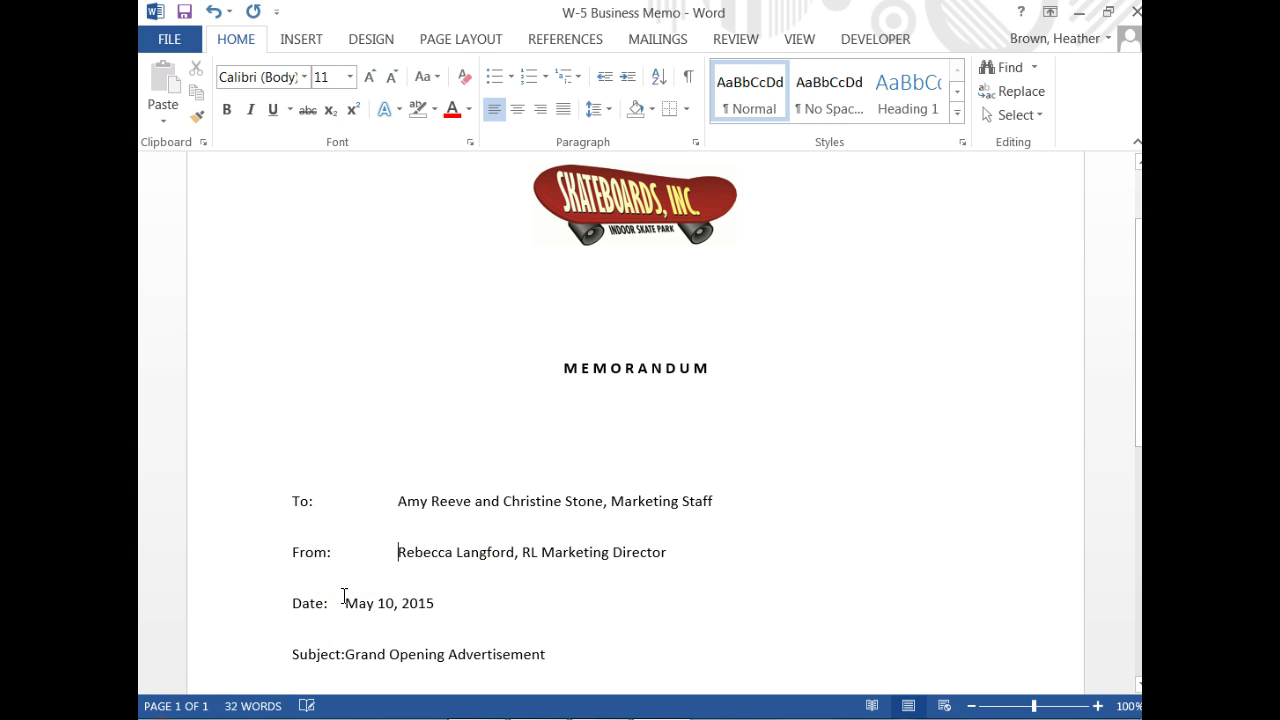
pyautogui.click(344, 600)
pyautogui.press('Tab')
pyautogui.click(345, 655)
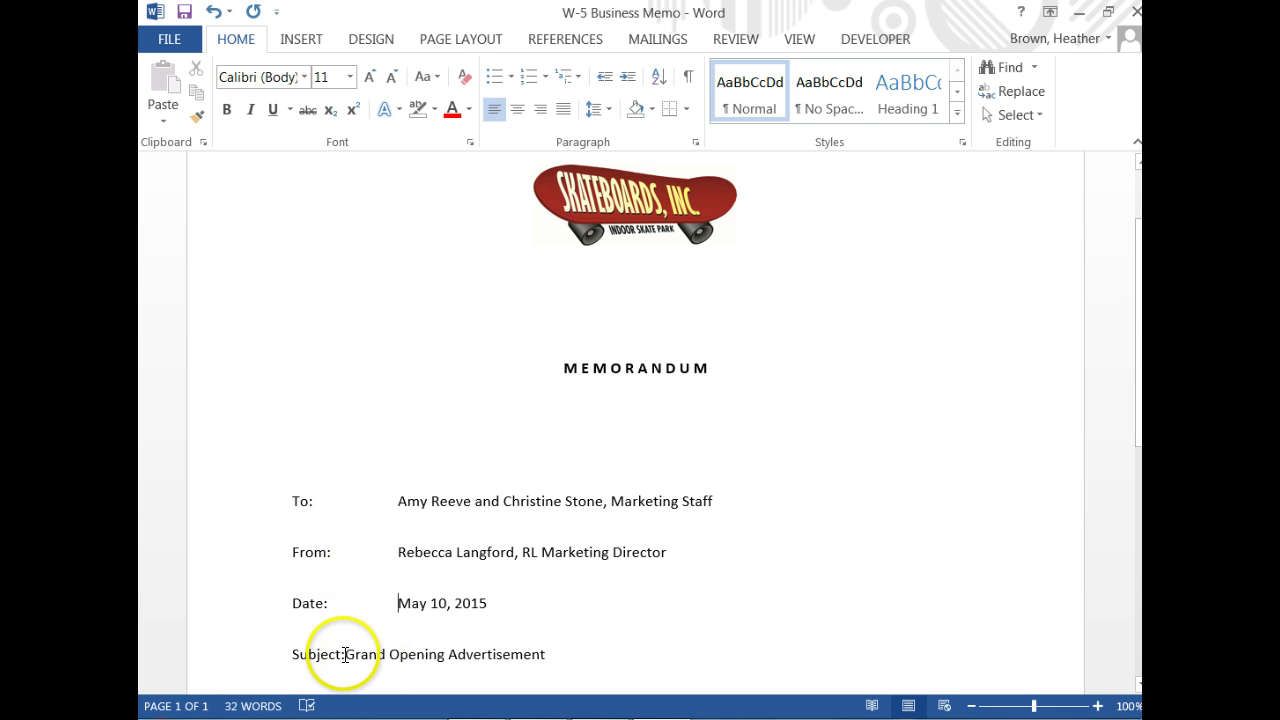
pyautogui.press('Tab')
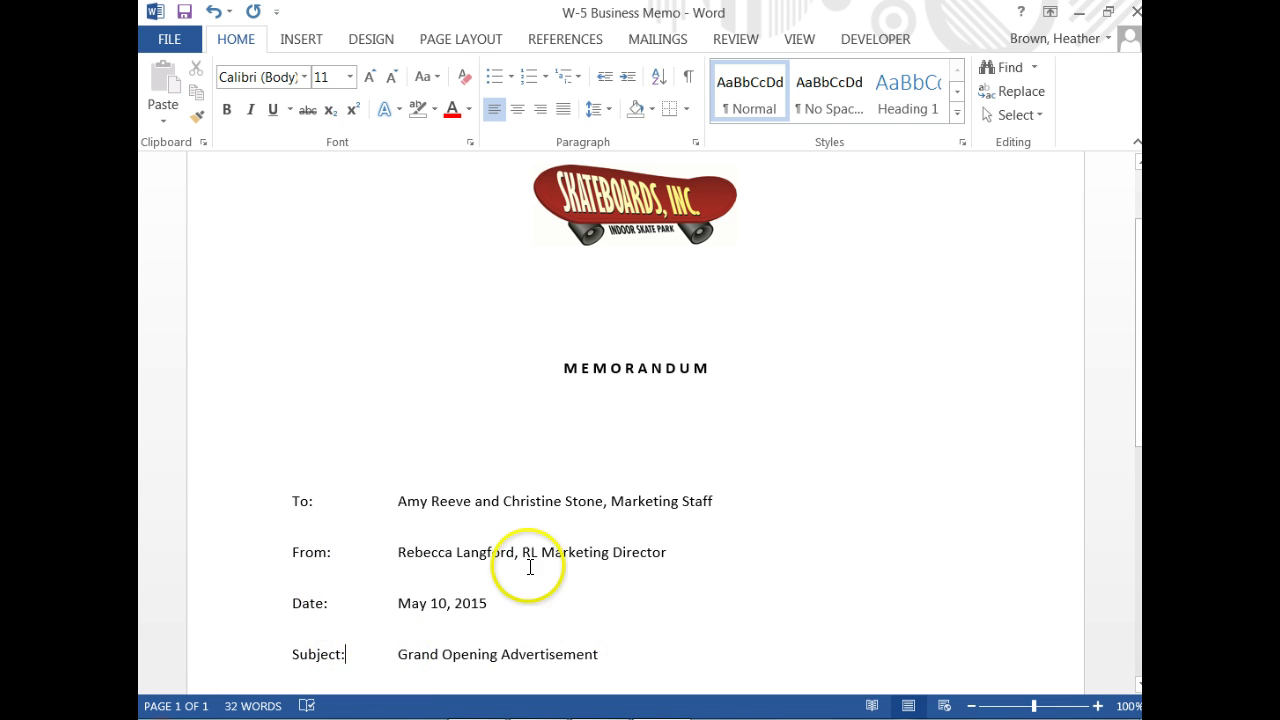
# Format the sender's initials on the From line as 16 pt italic superscript
pyautogui.doubleClick(528, 552)
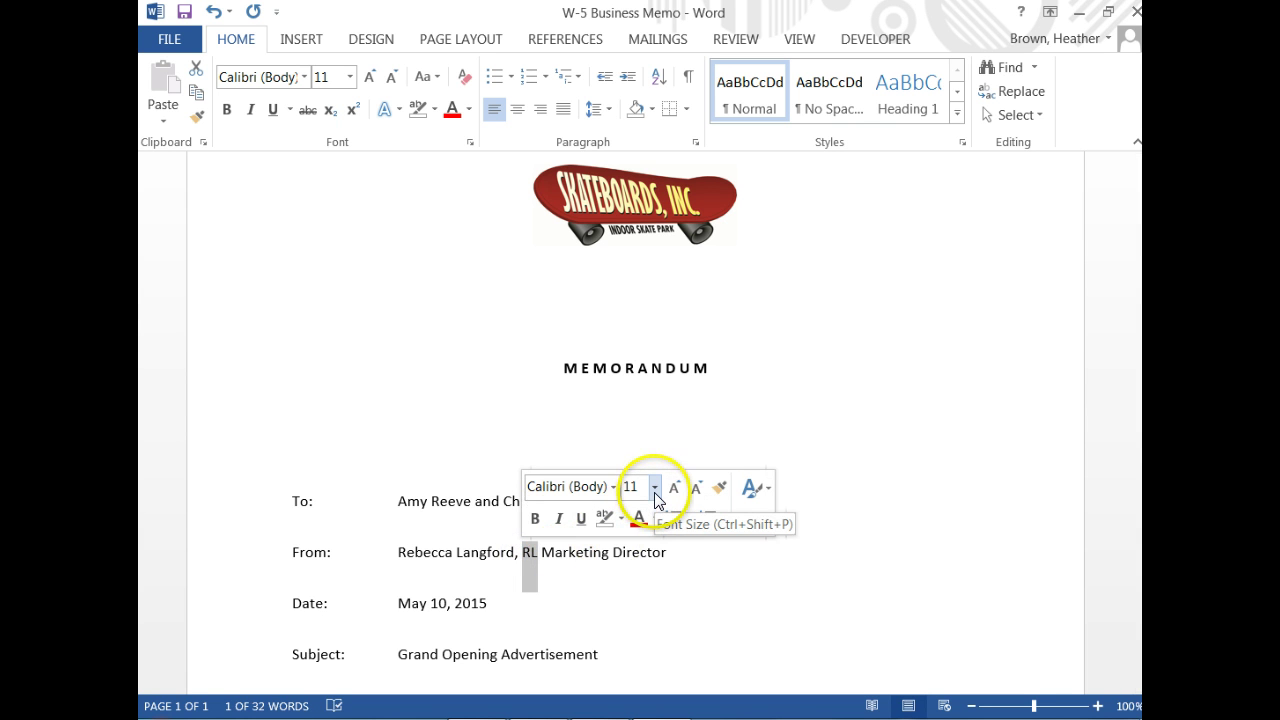
pyautogui.click(654, 490)
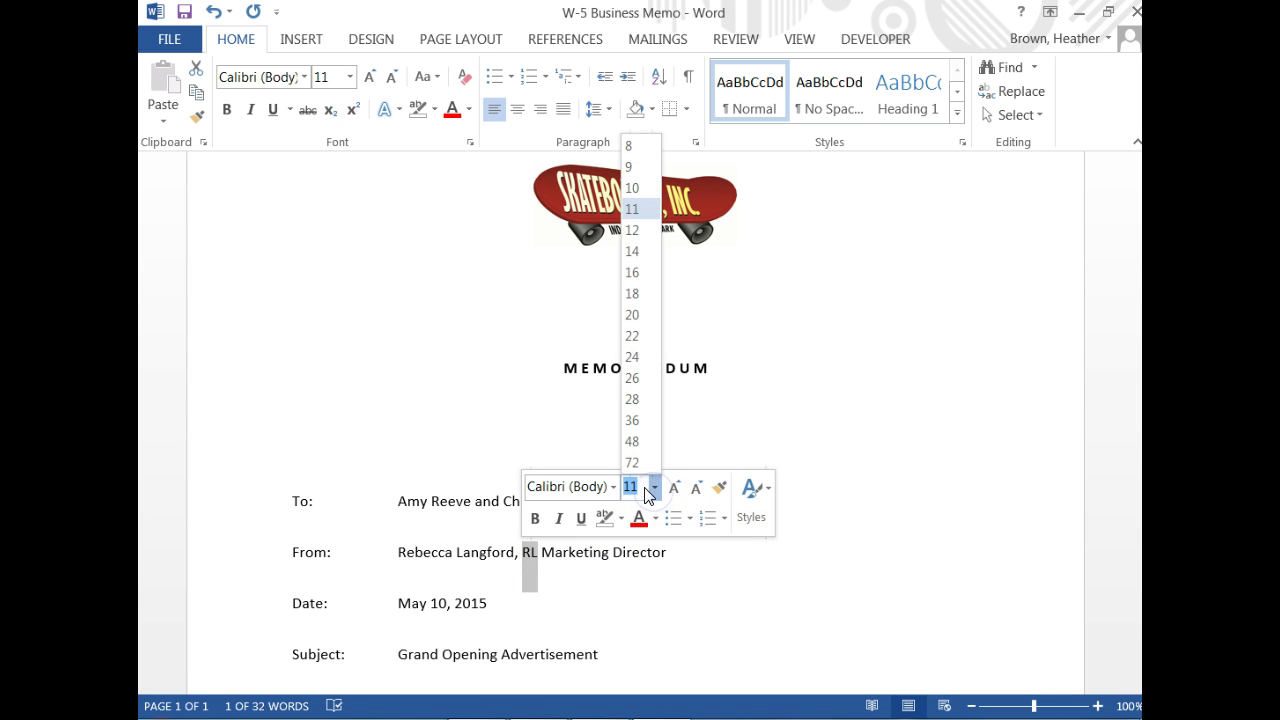
pyautogui.click(636, 273)
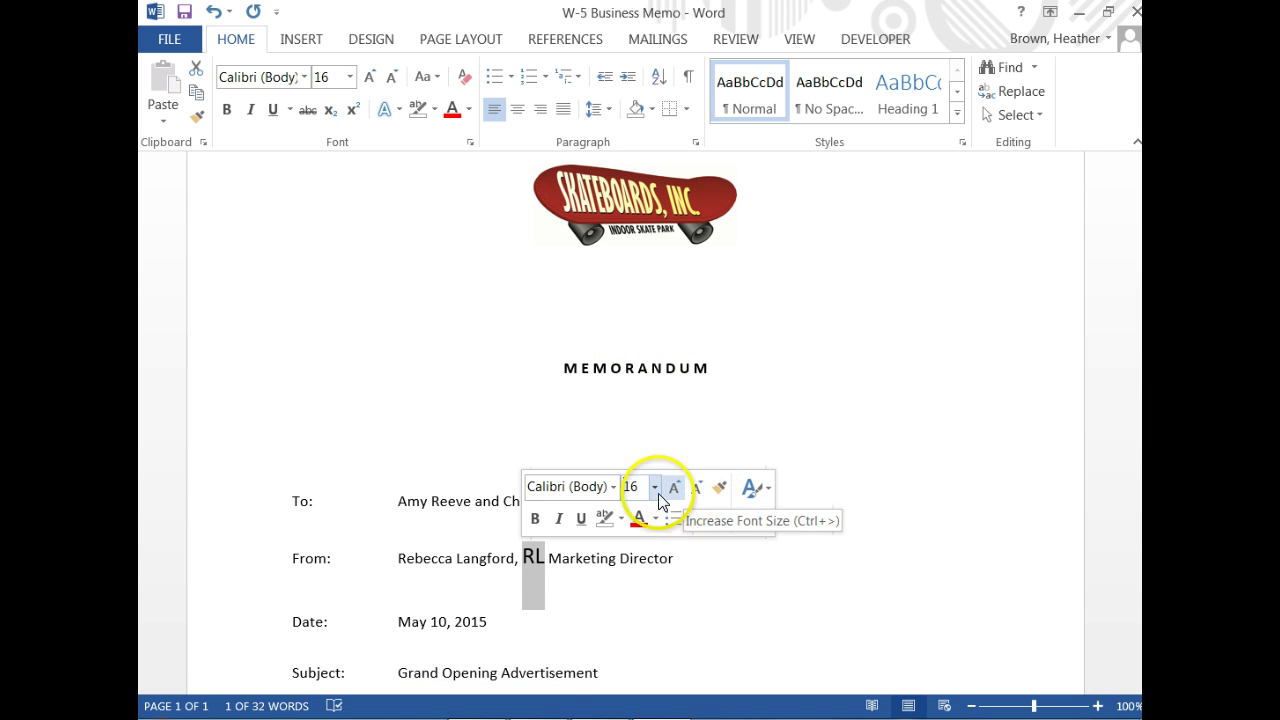
pyautogui.click(352, 113)
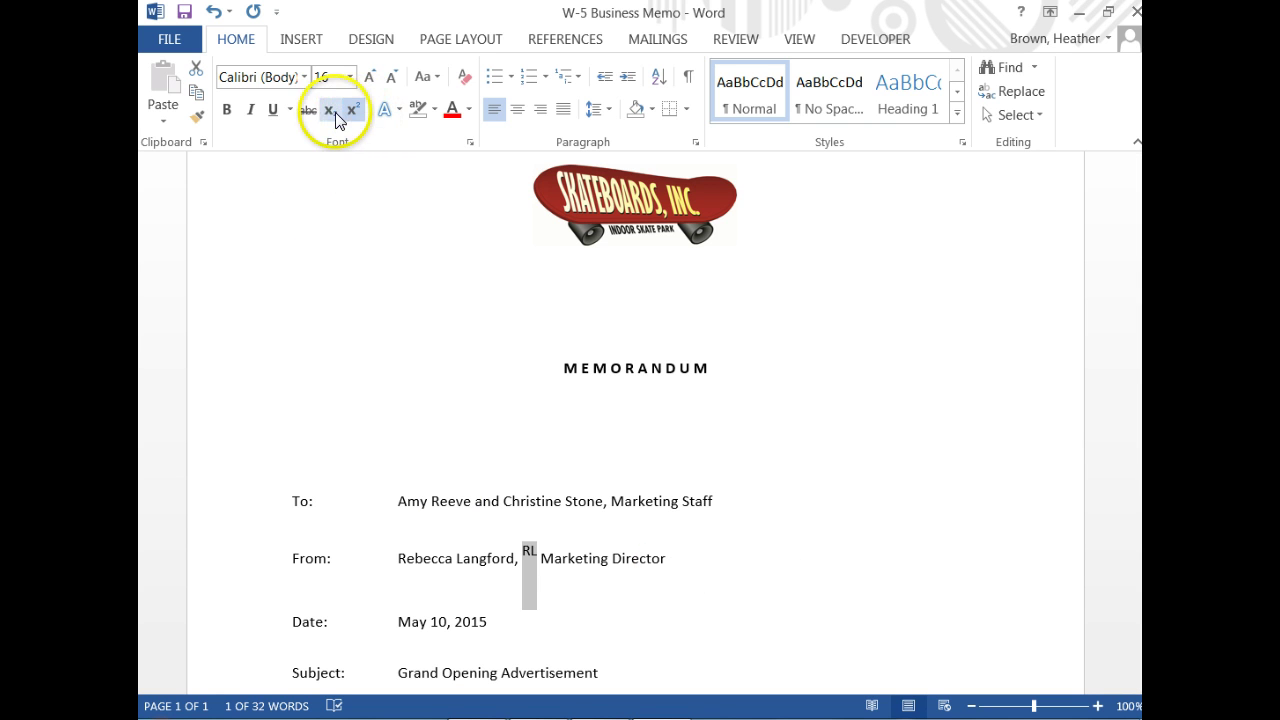
pyautogui.click(256, 111)
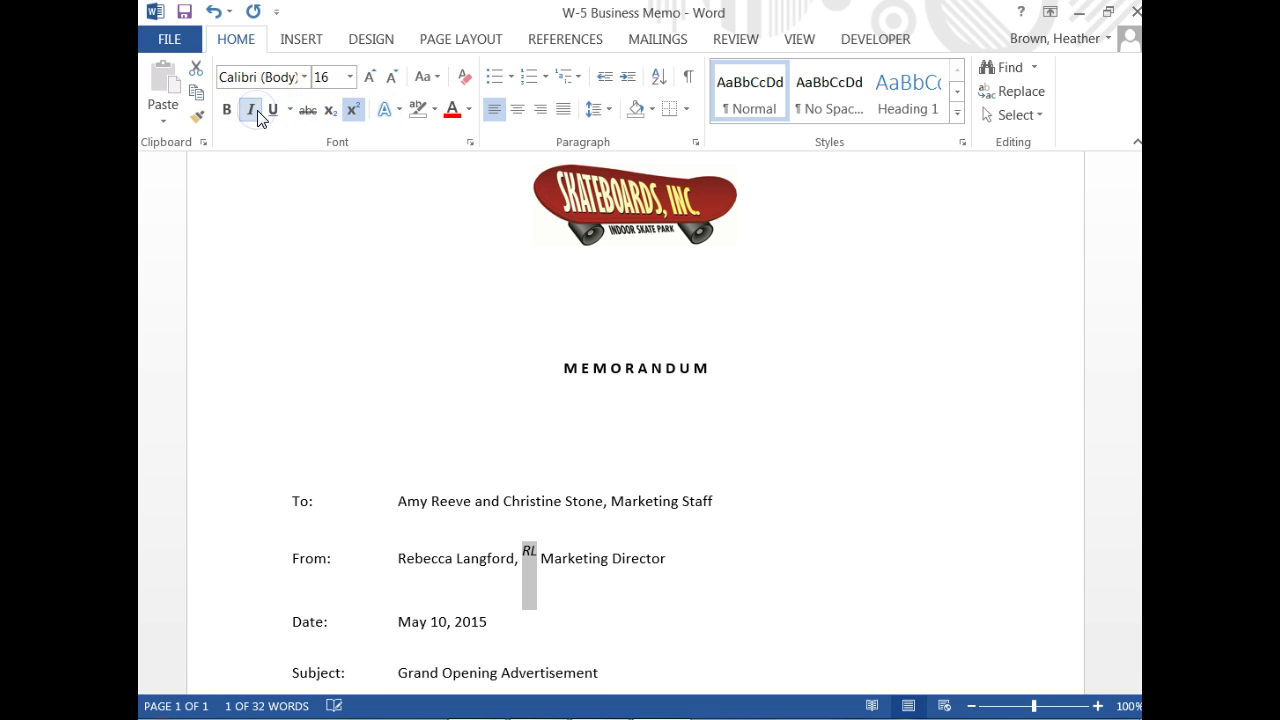
pyautogui.click(772, 588)
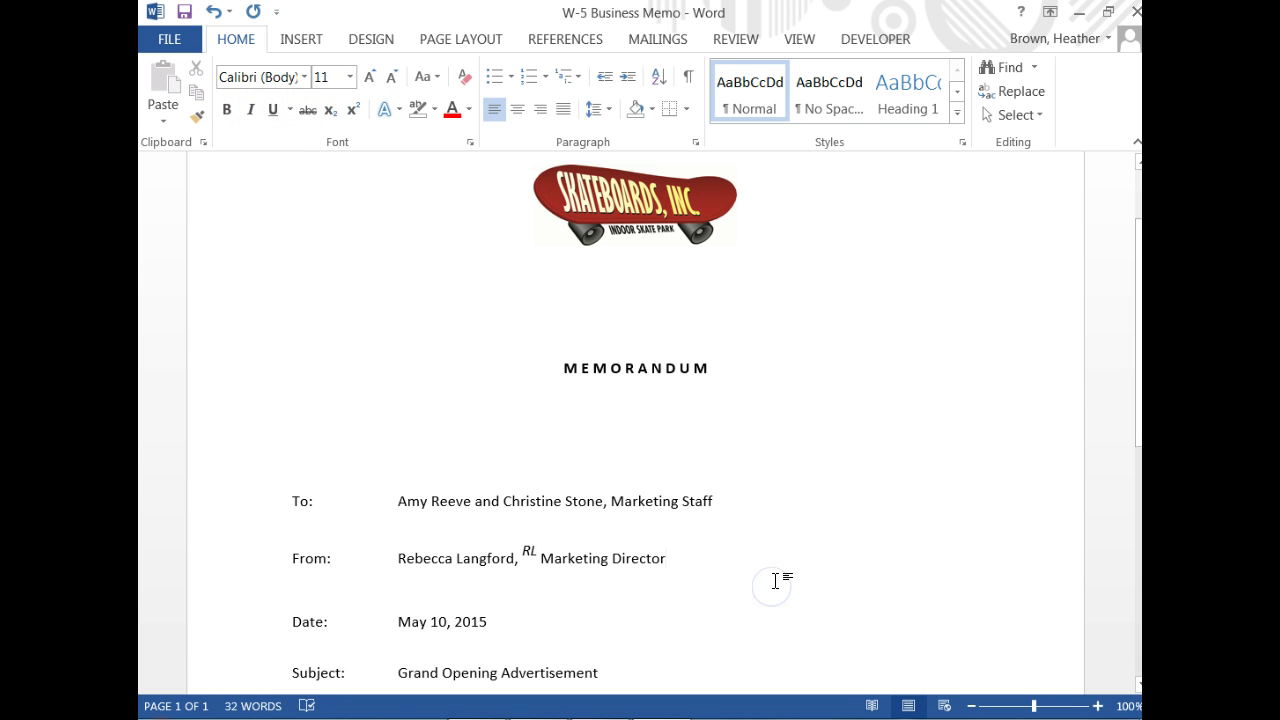
pyautogui.scroll(-4, 780, 583)
# Type a line of underscores after the Subject line so AutoFormat turns it into a full-width border
pyautogui.click(634, 467)
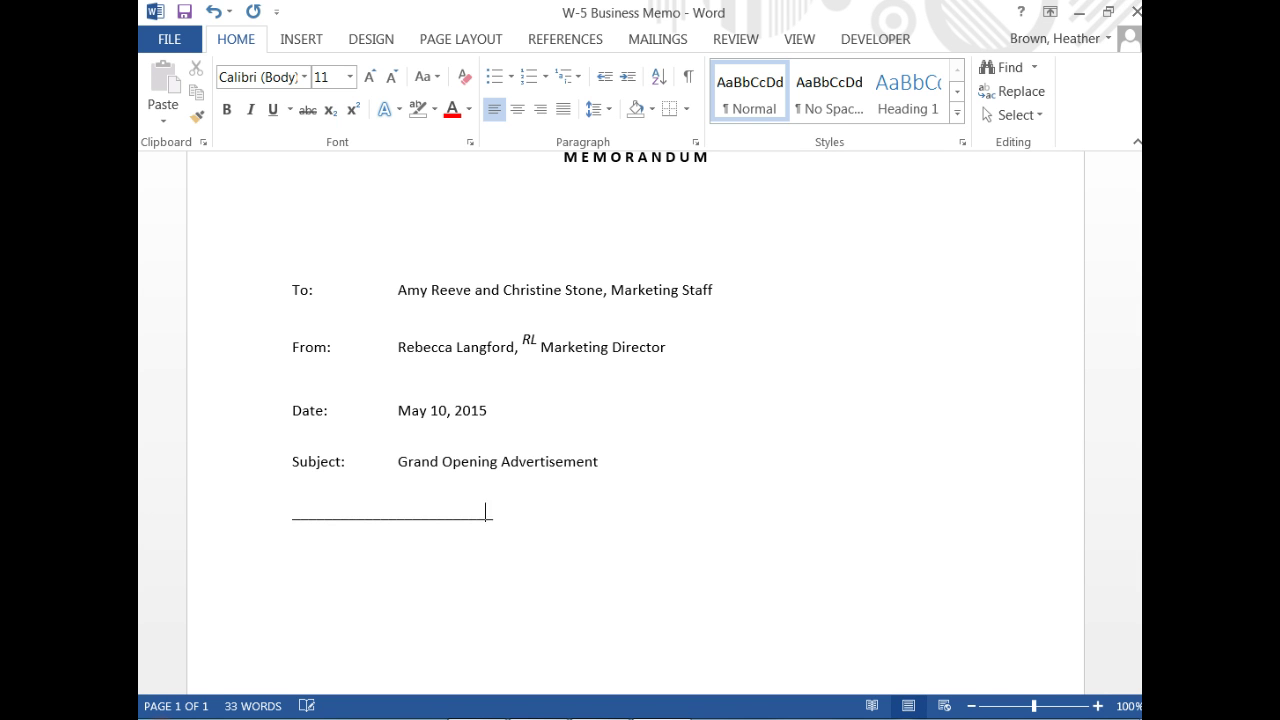
pyautogui.write('________________________________')
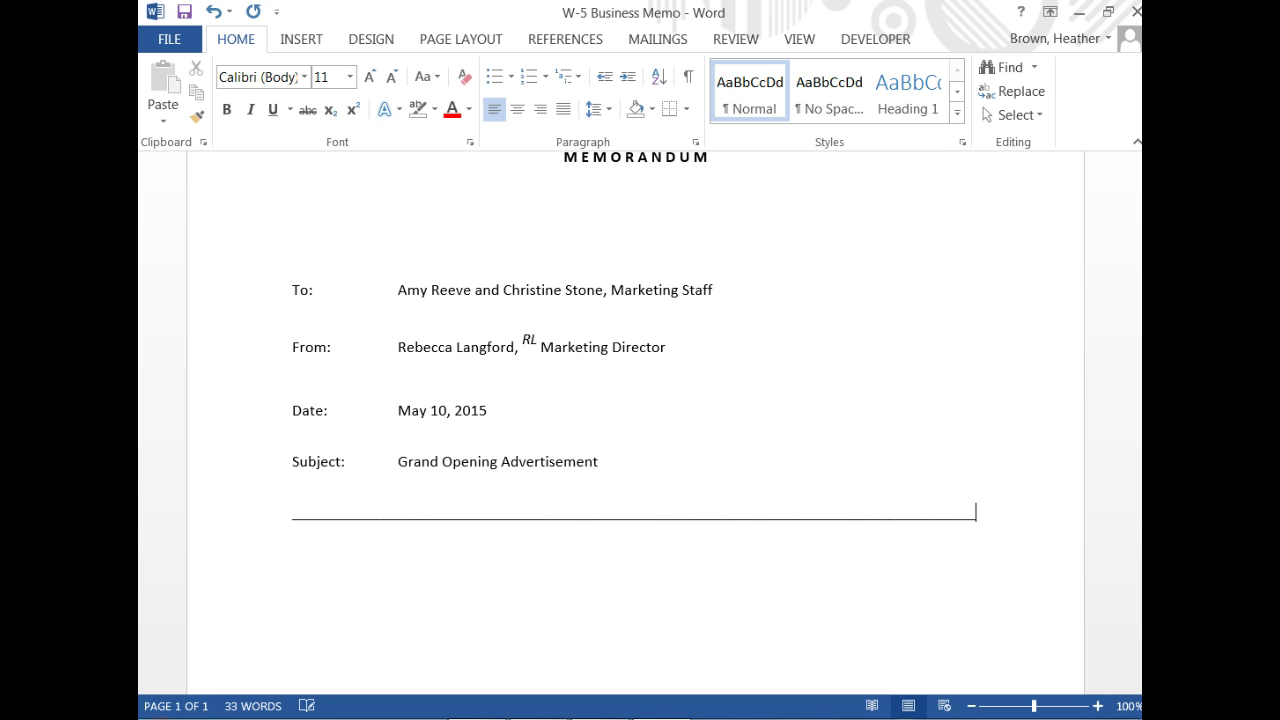
pyautogui.write('__')
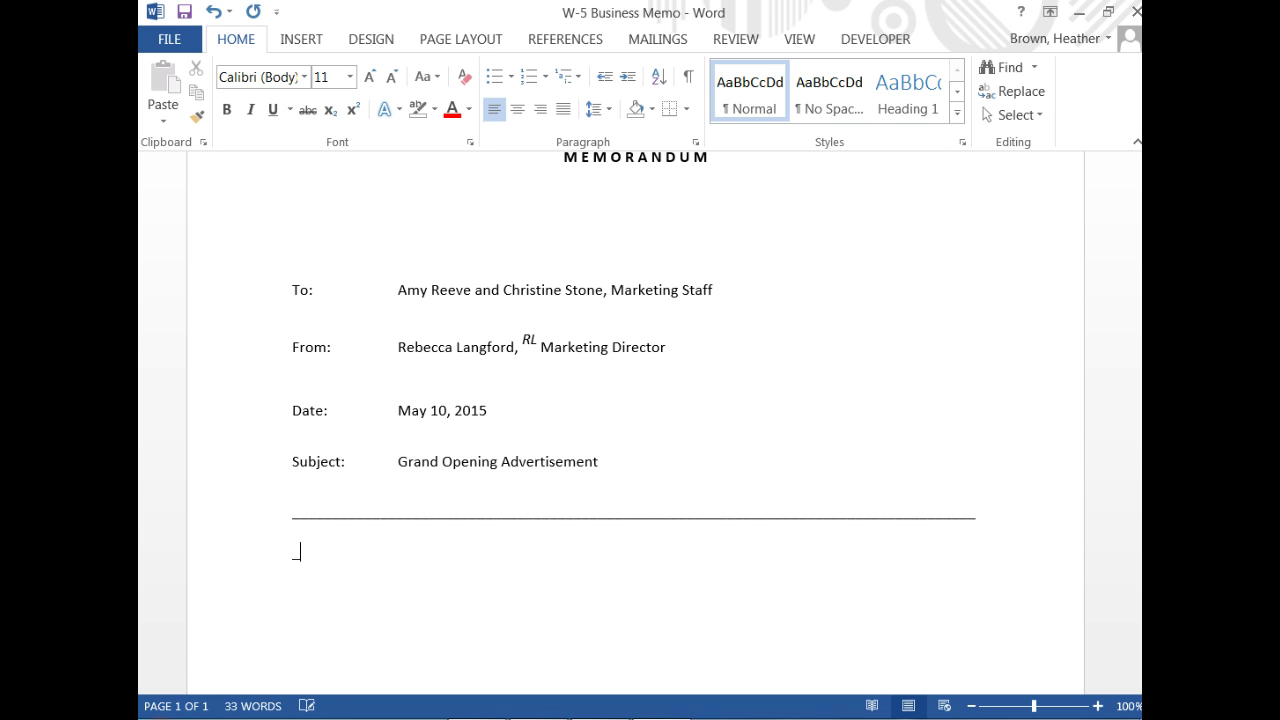
pyautogui.press('BackSpace')
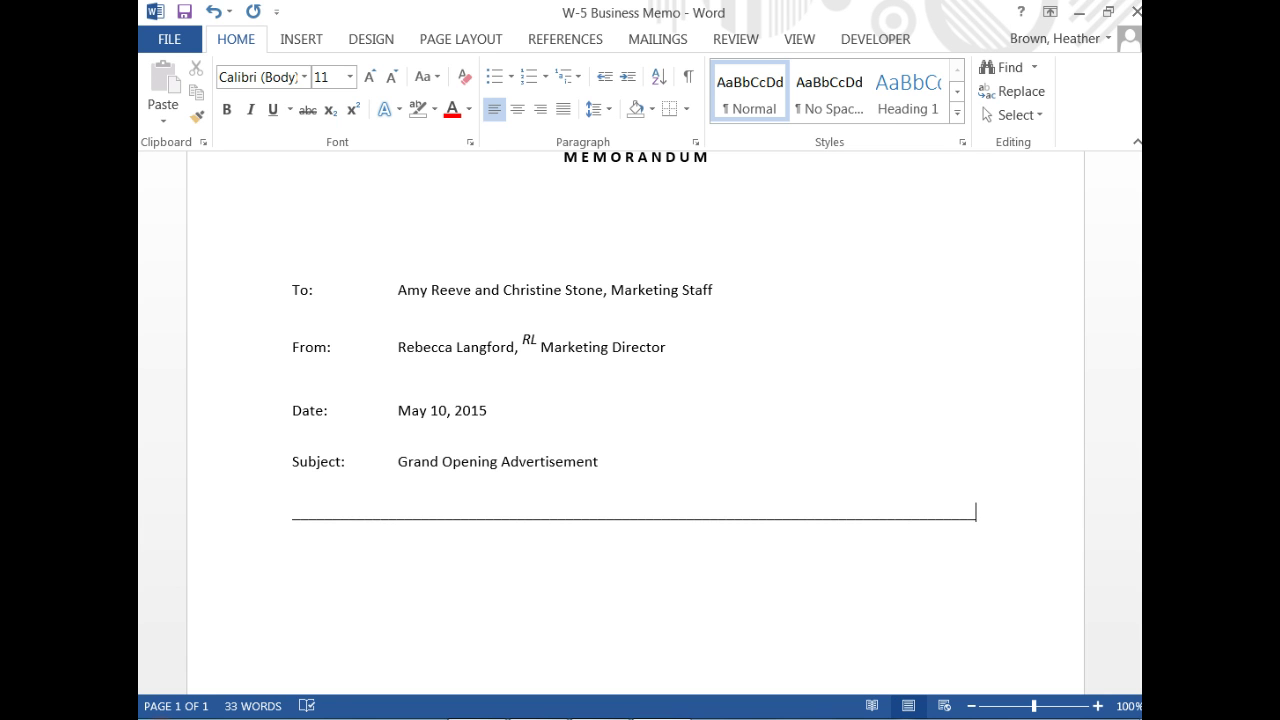
pyautogui.press('Return')
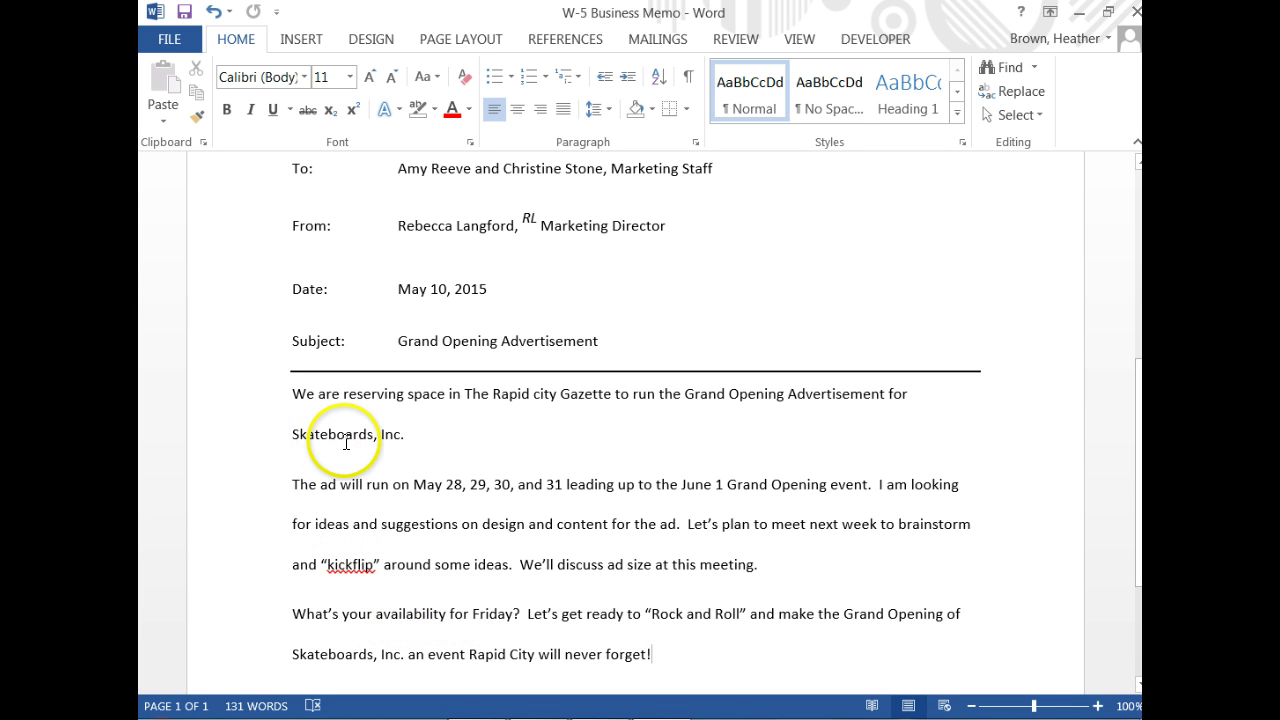
# Set the first body paragraph to 1.0 line spacing
pyautogui.moveTo(403, 434); pyautogui.dragTo(309, 409)
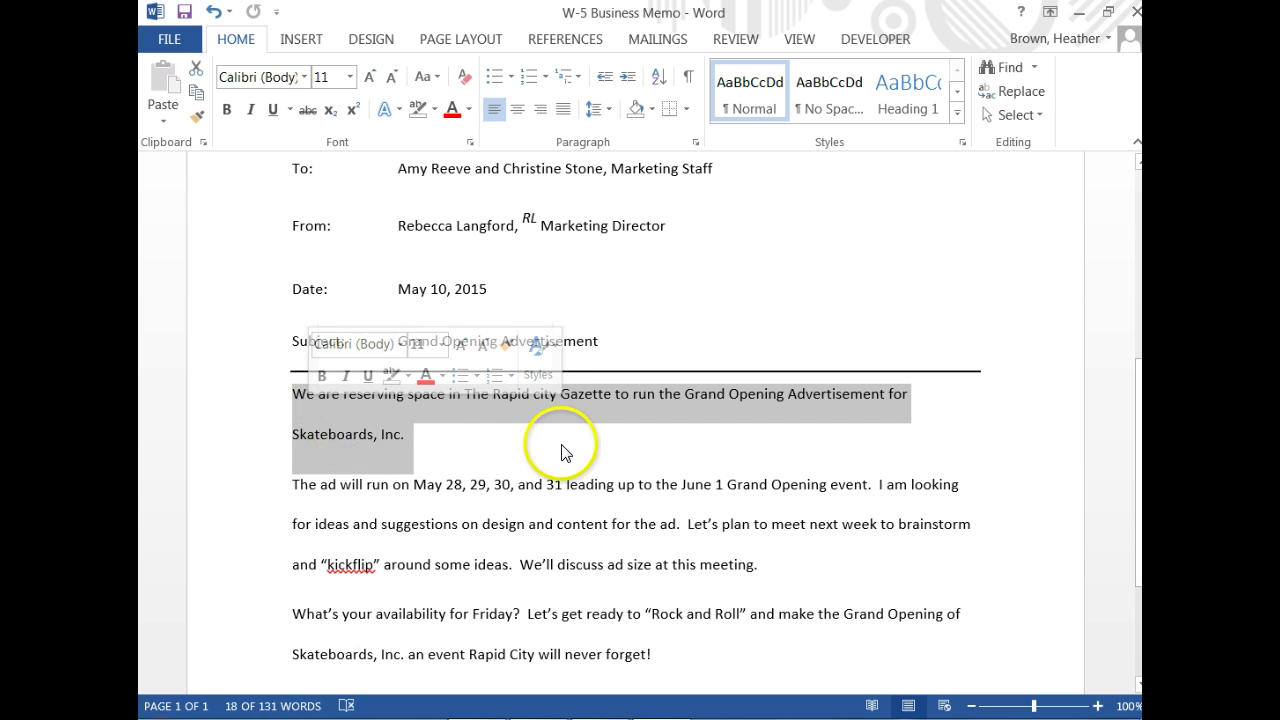
pyautogui.click(546, 80)
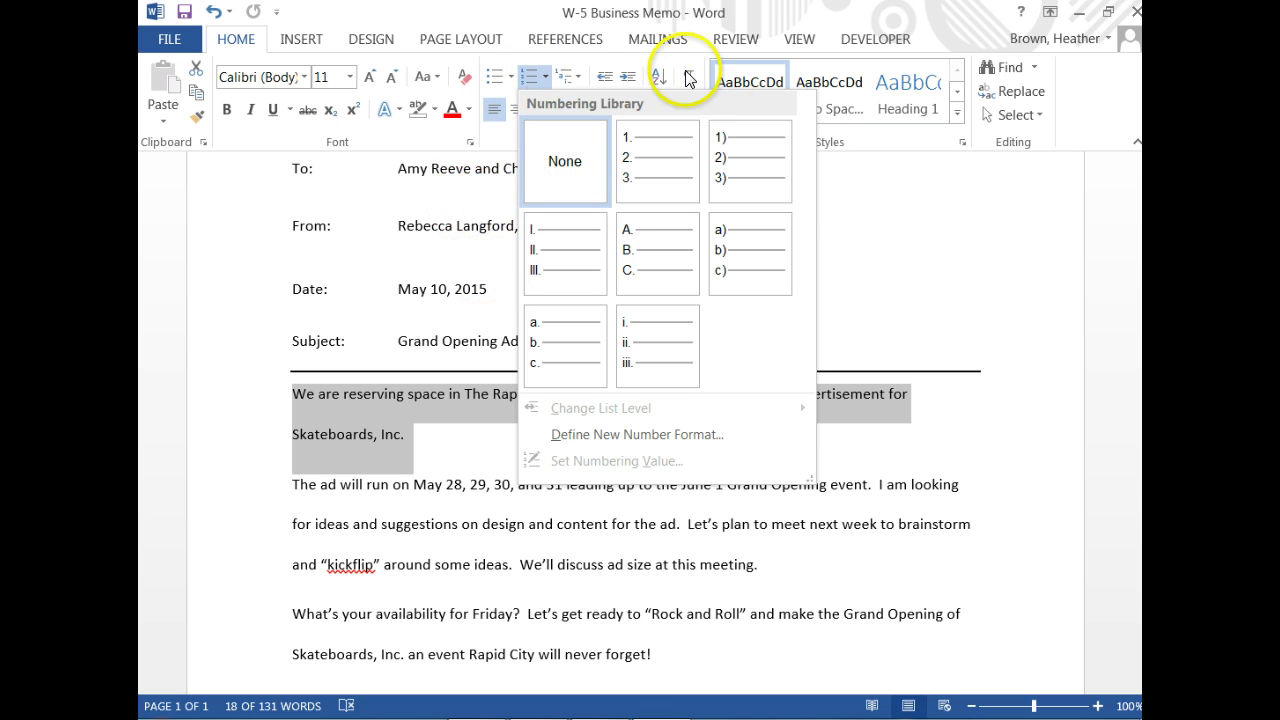
pyautogui.click(588, 42)
pyautogui.click(600, 39)
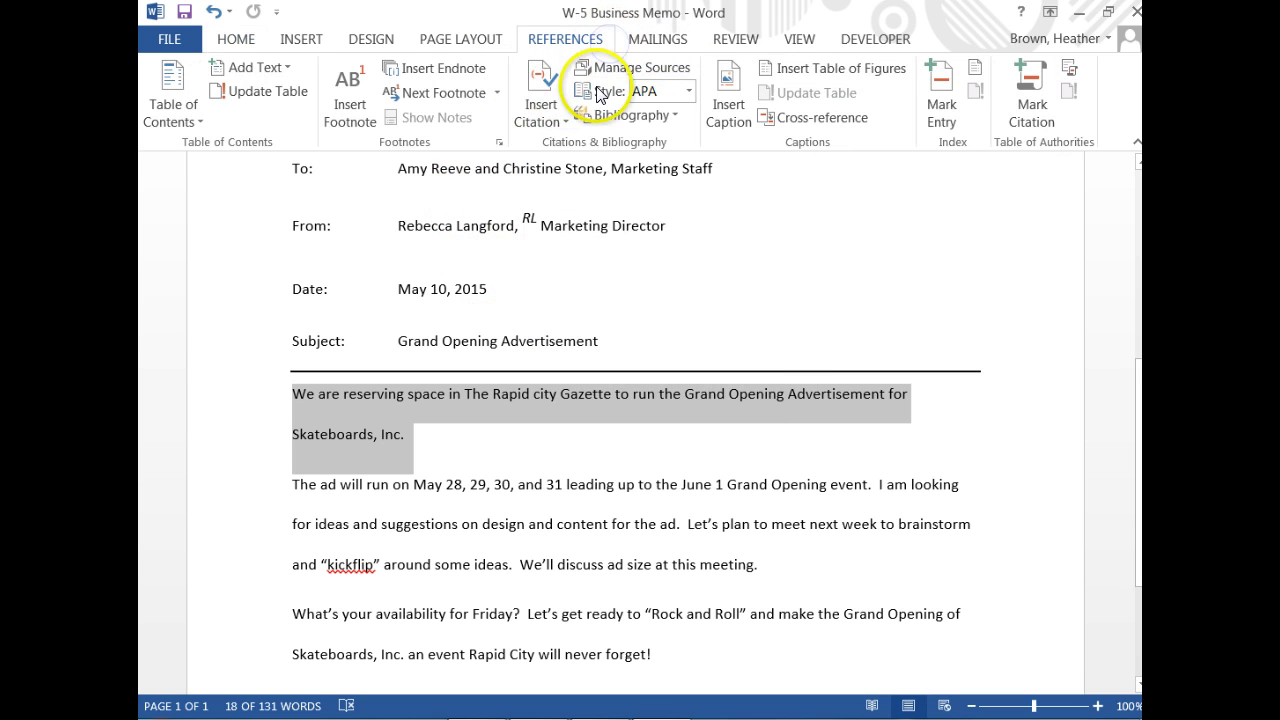
pyautogui.click(237, 39)
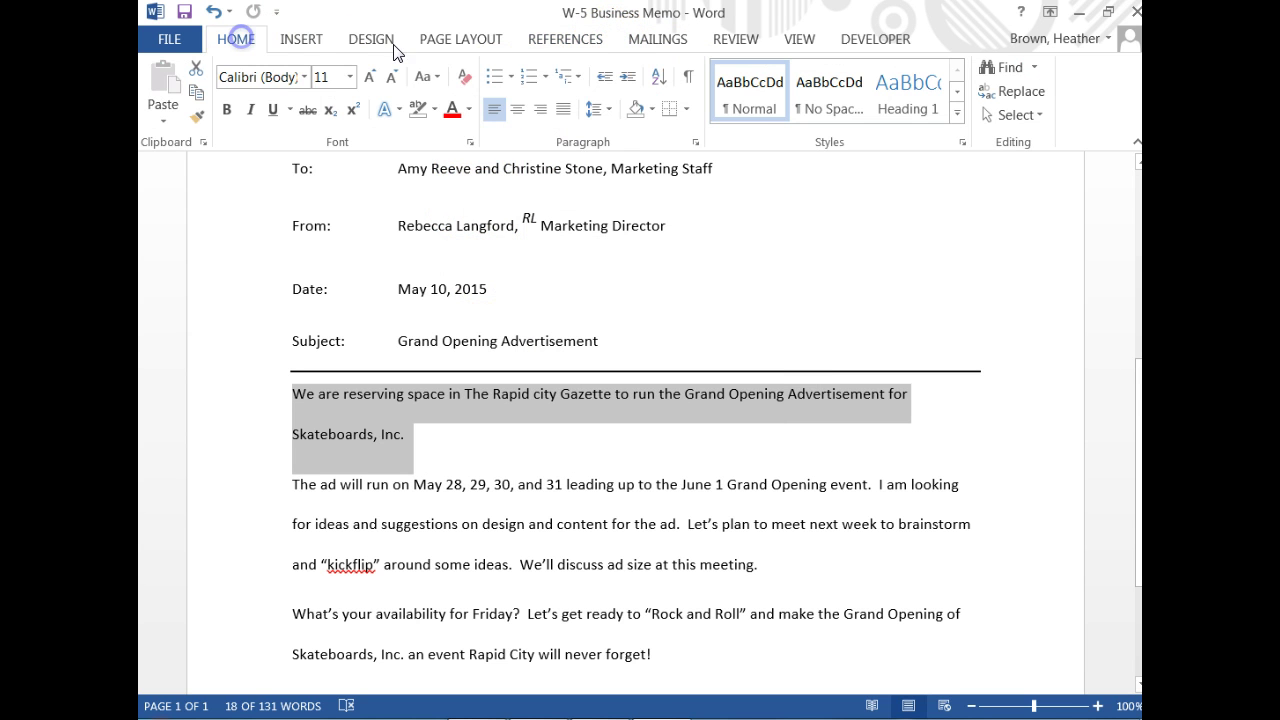
pyautogui.click(606, 110)
pyautogui.click(633, 141)
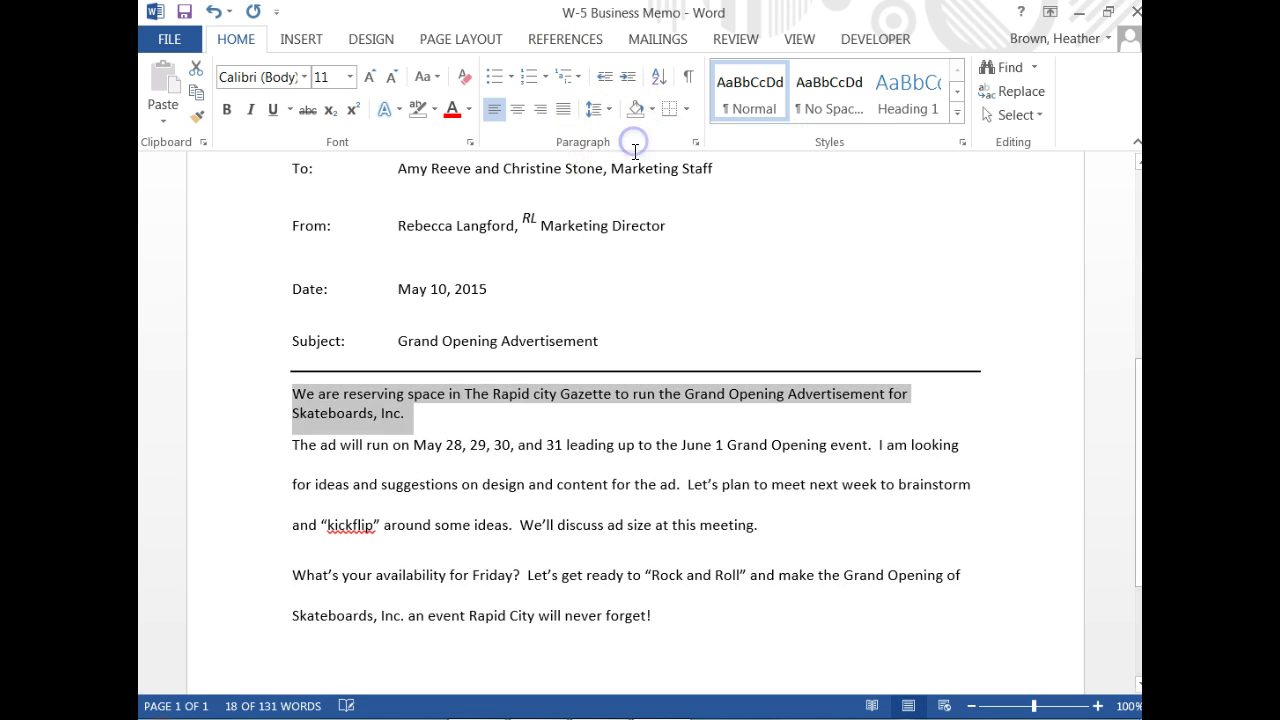
# Set the second and third body paragraphs to 1.0 line spacing as well
pyautogui.moveTo(292, 444); pyautogui.dragTo(771, 528)
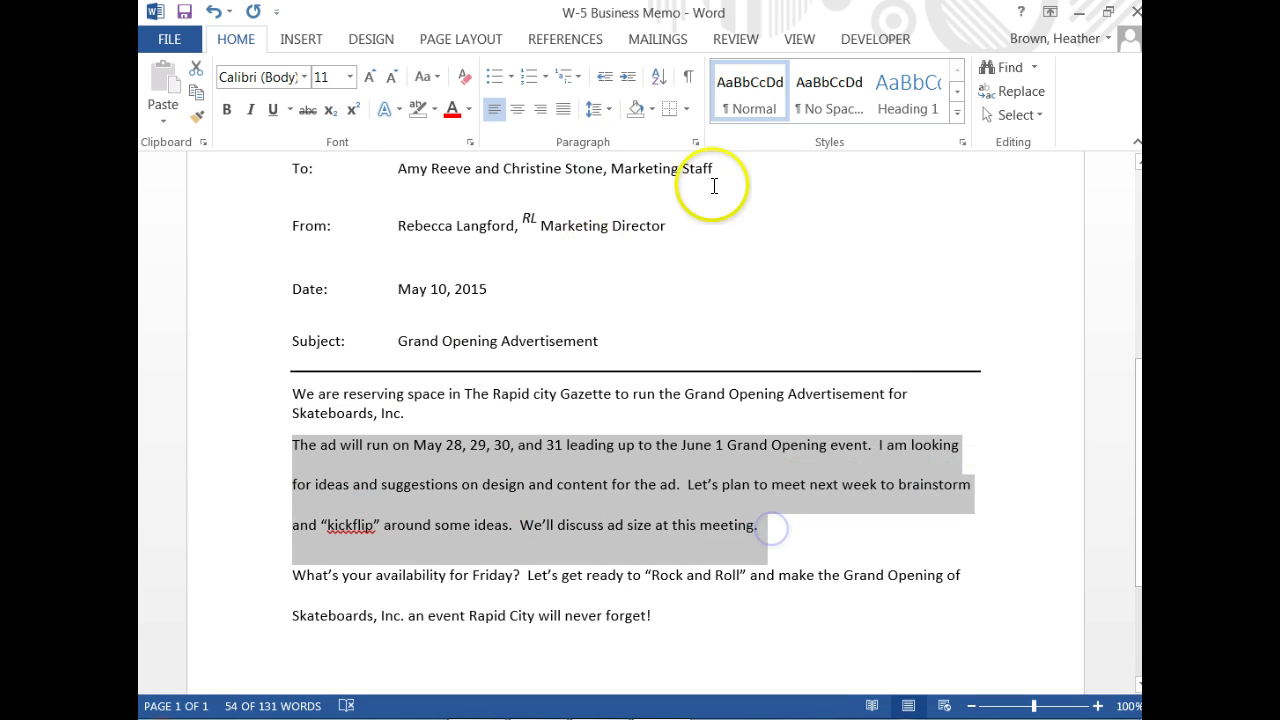
pyautogui.click(606, 110)
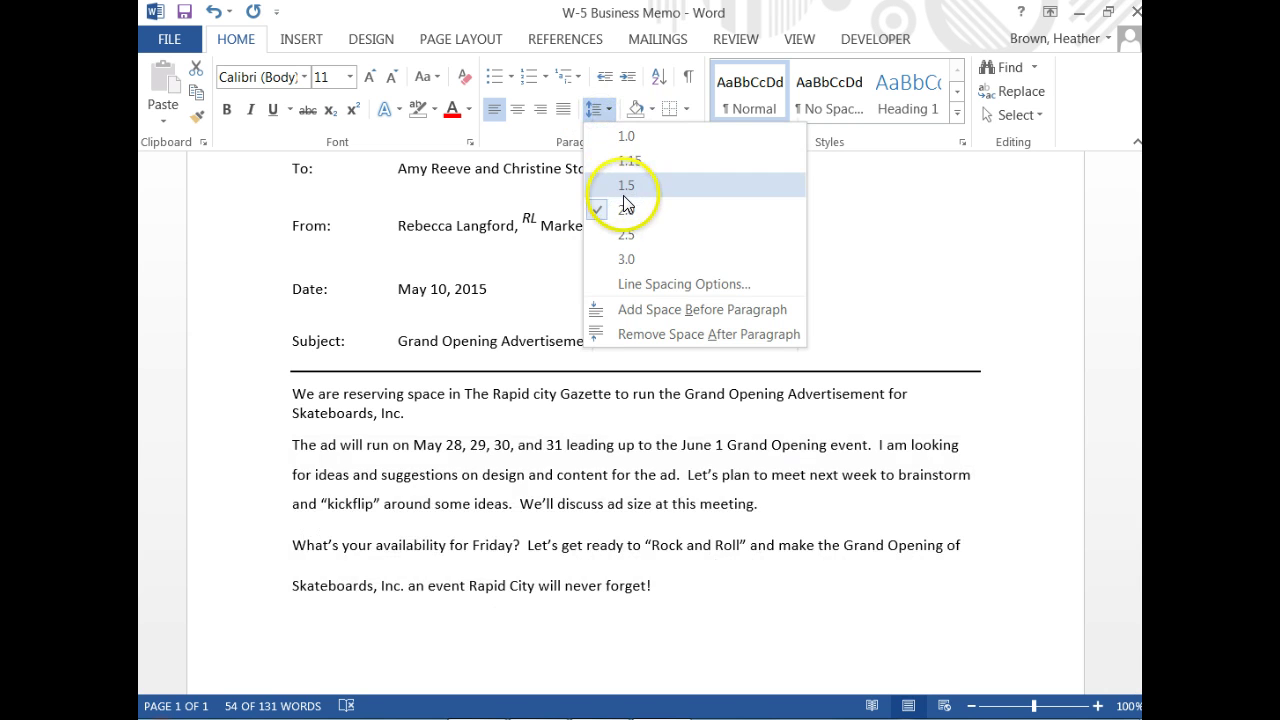
pyautogui.click(632, 137)
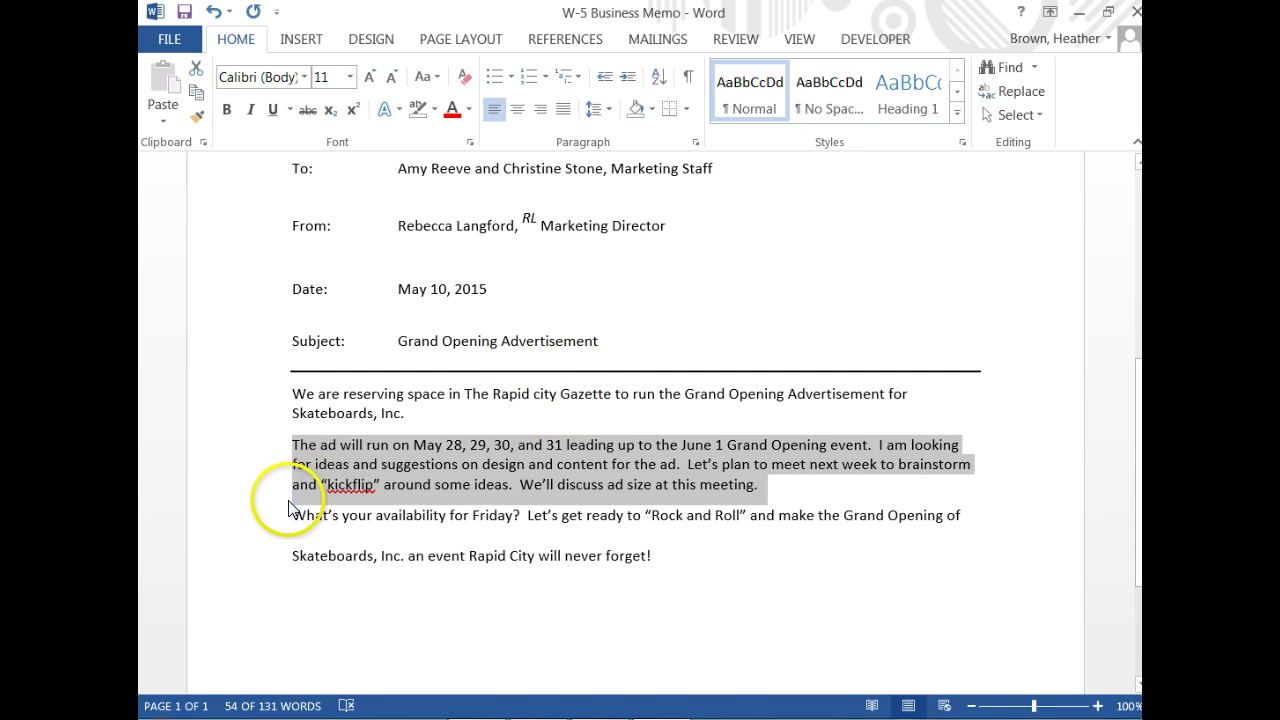
pyautogui.moveTo(290, 515); pyautogui.dragTo(665, 555)
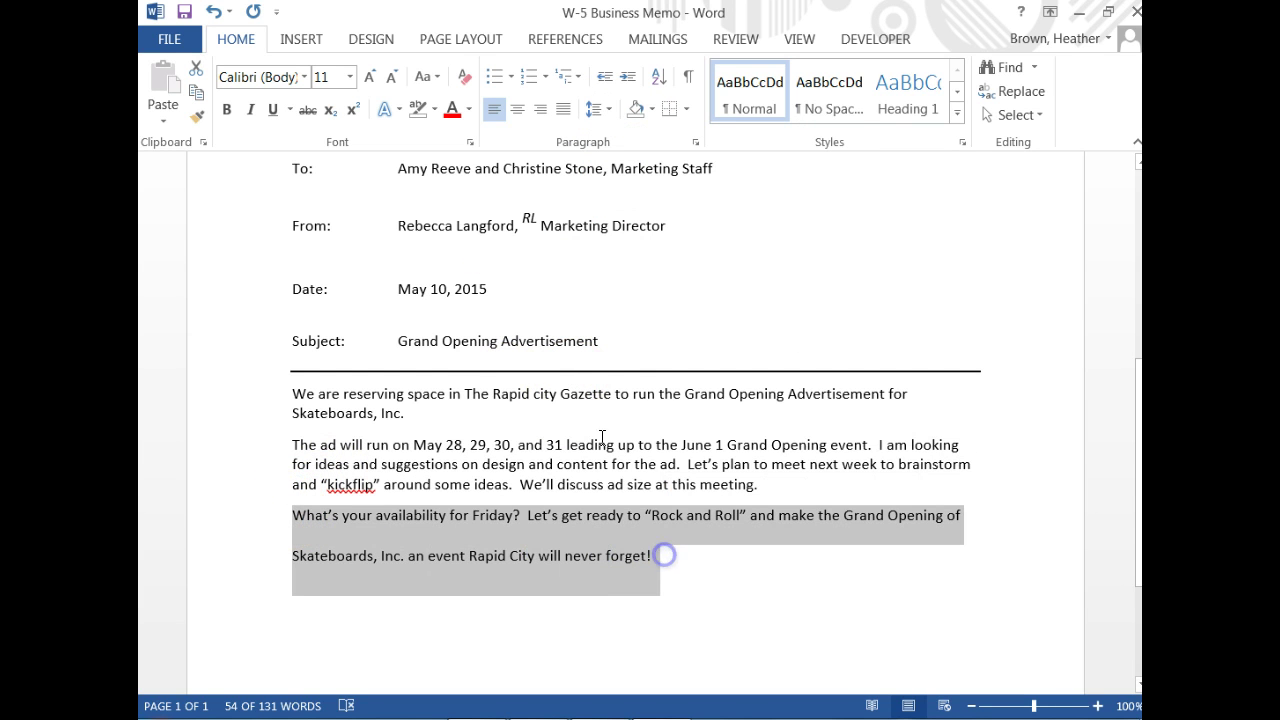
pyautogui.click(606, 109)
pyautogui.click(621, 147)
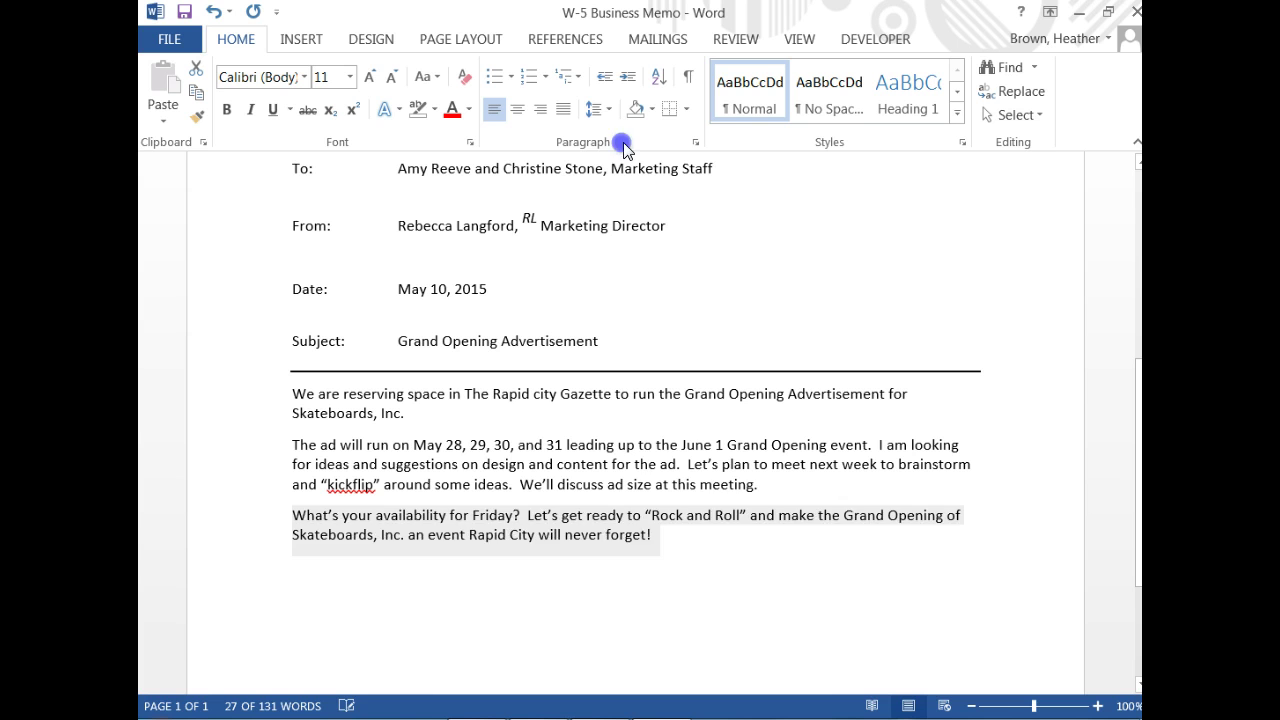
pyautogui.click(736, 558)
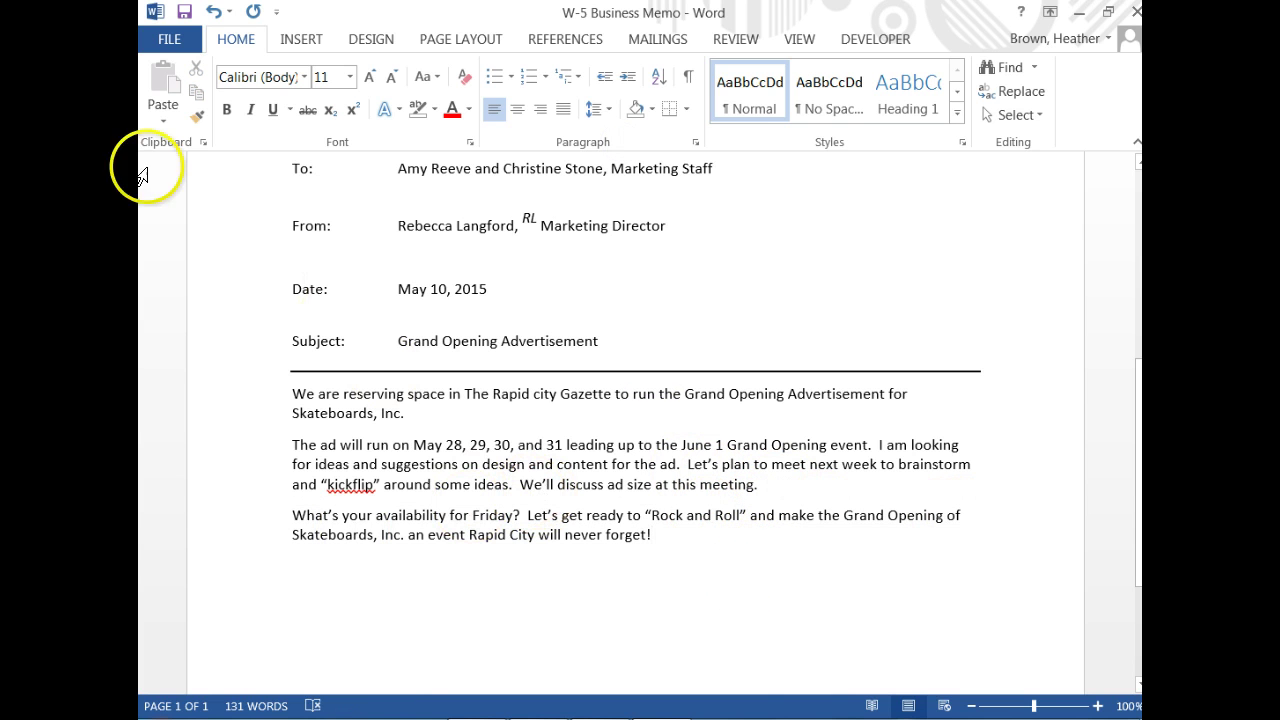
# Save the W-5 Business Memo from the Quick Access Toolbar
pyautogui.click(185, 14)
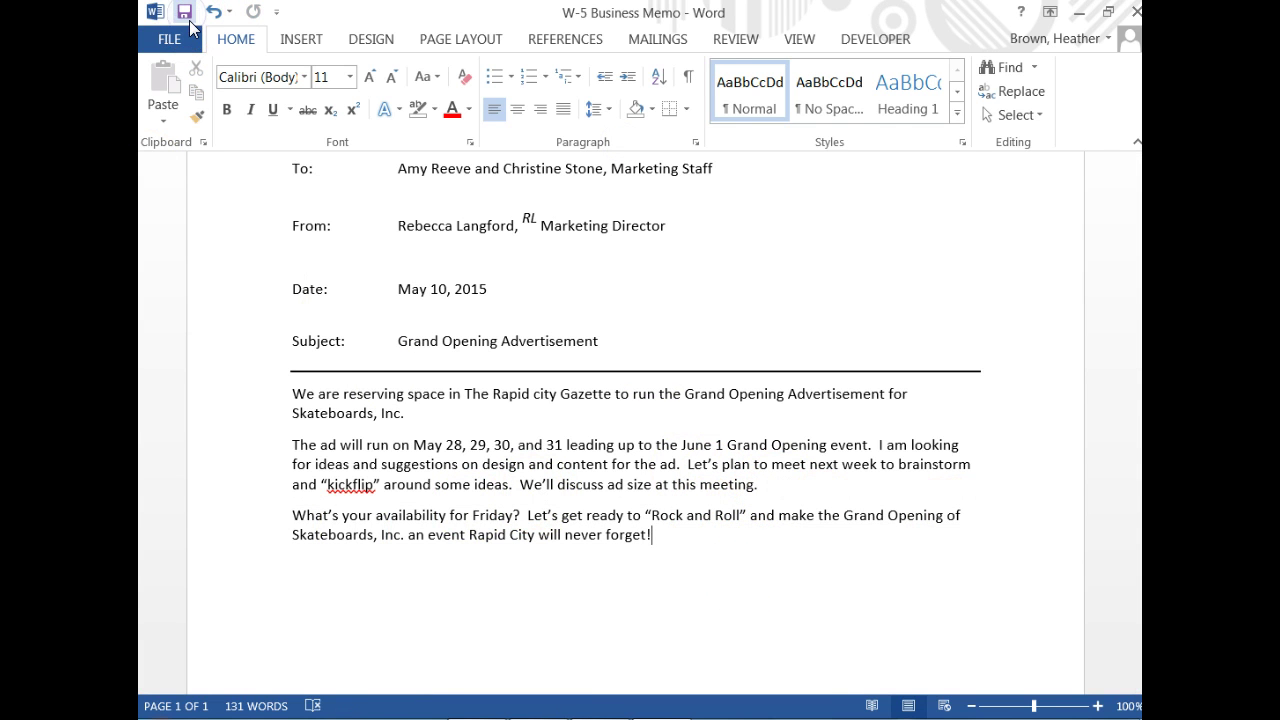